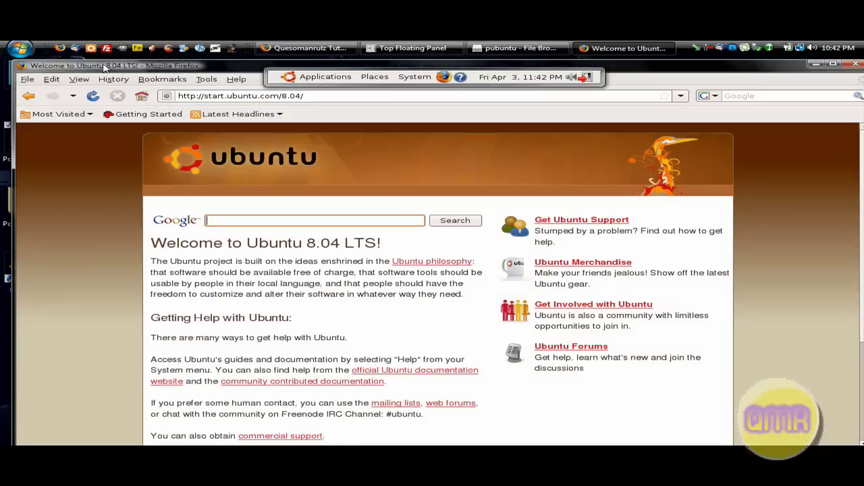
Move the Ubuntu Firefox window aside and quit it through File > Quit
drag(105, 68, 108, 95)
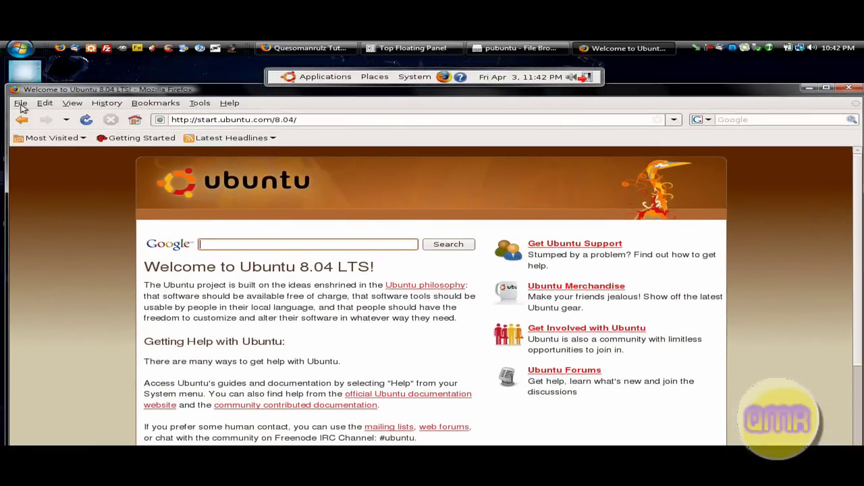
click(21, 103)
click(61, 275)
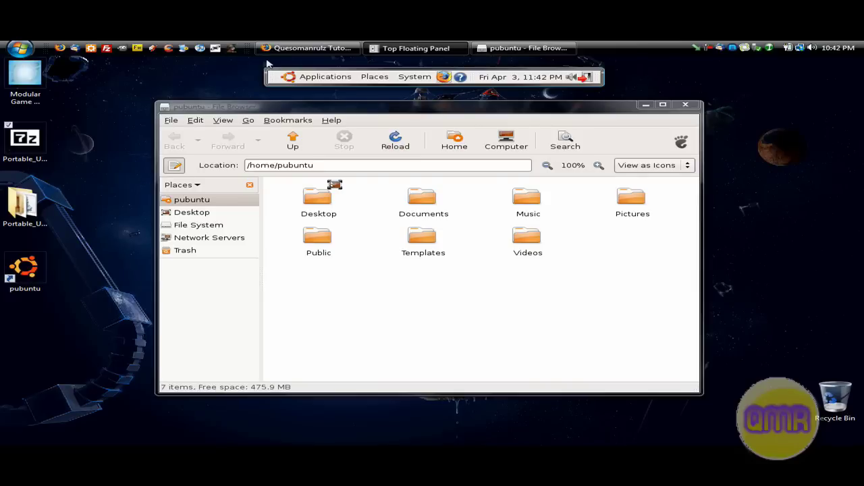
Bring the Quesomanrulz Tutorials window forward and dock the Ubuntu panel along the screen's top edge
click(297, 48)
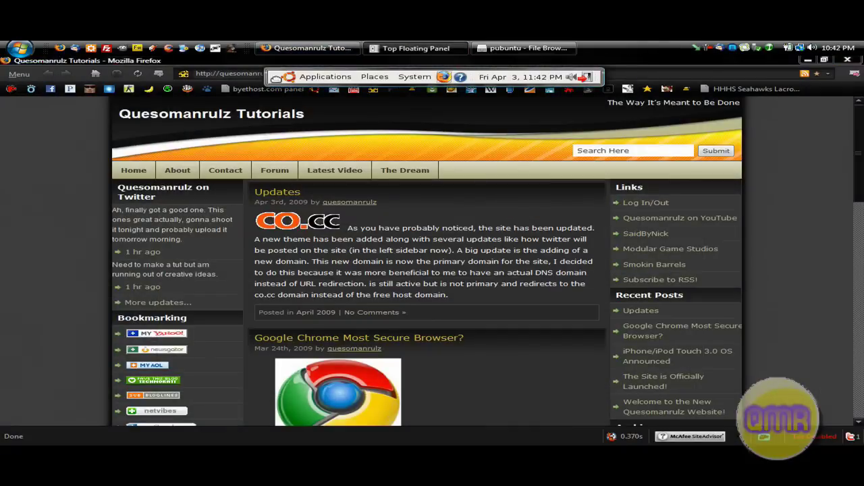
drag(274, 80, 566, 42)
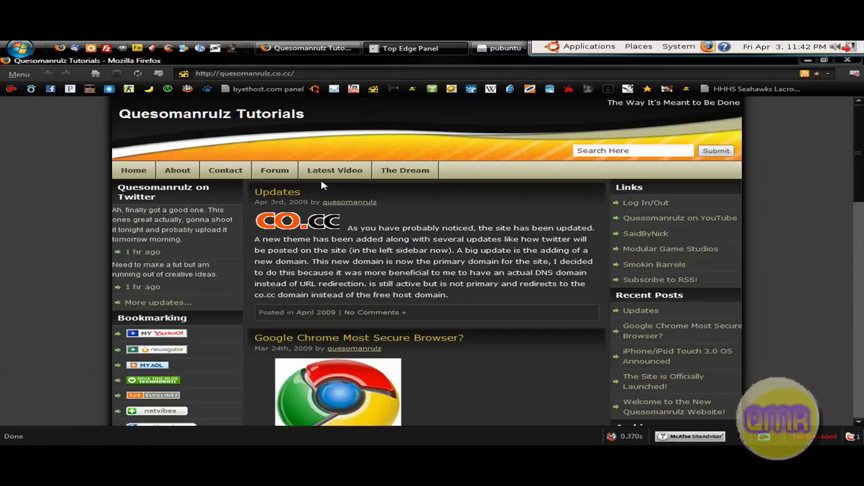
drag(857, 143, 860, 123)
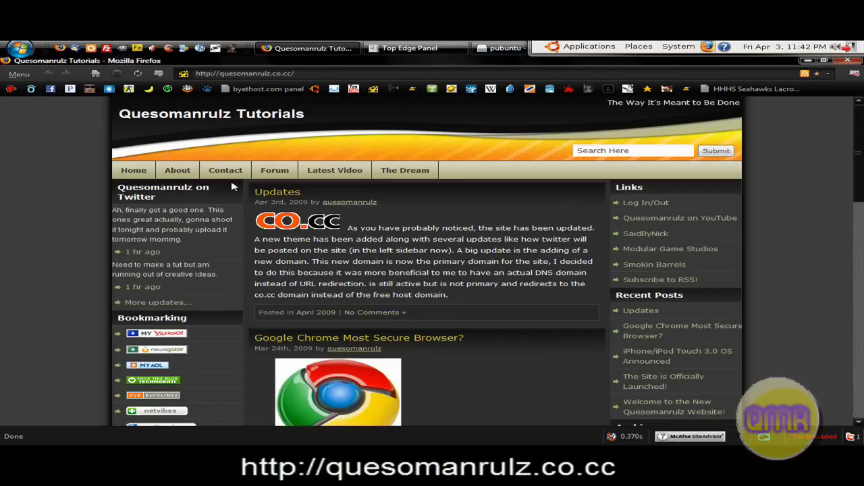
scroll(295, 213, down, 10)
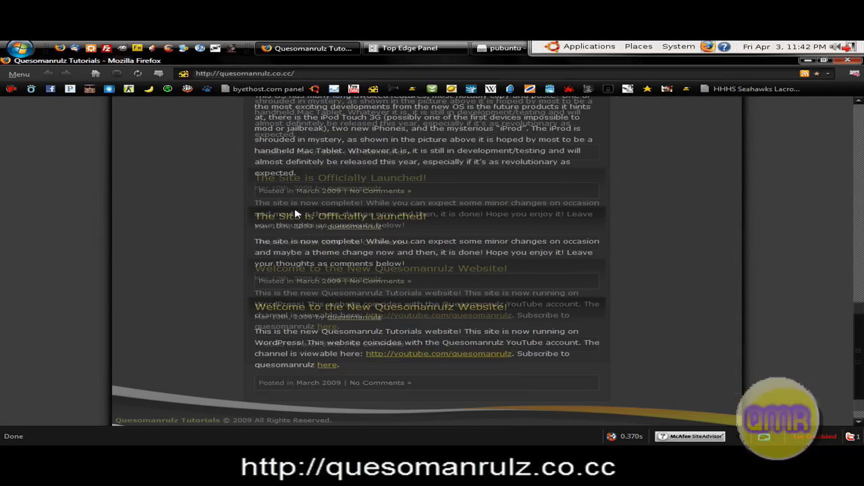
scroll(271, 212, up, 10)
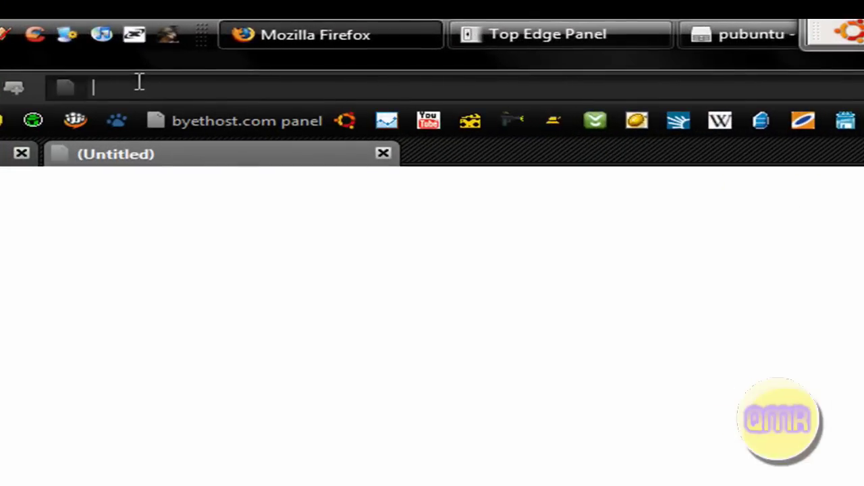
Load portableubuntu.sourceforge.net/index.php?section=download and start the SourceForge download of Portable_Ubuntu.exe
text(http://portableubuntu.sourceforge.net/index.php?section=download)
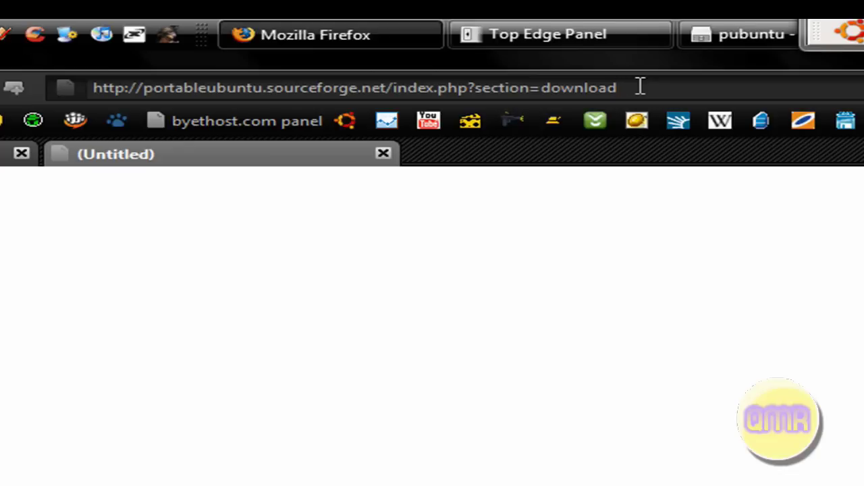
key(Return)
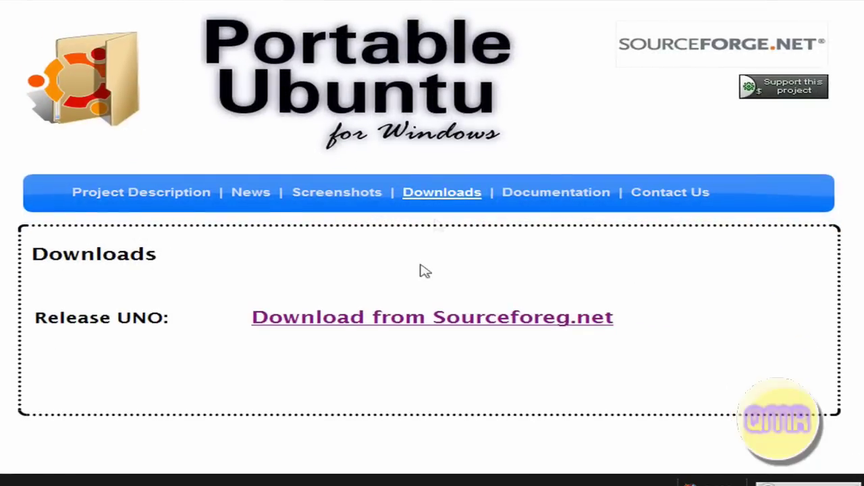
click(341, 327)
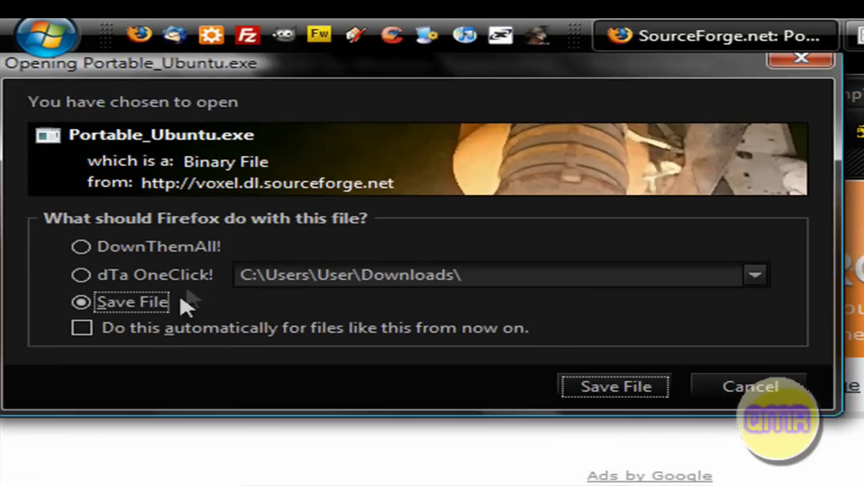
Save Portable_Ubuntu.exe with dTa OneClick, then skip it because the file already exists
click(191, 277)
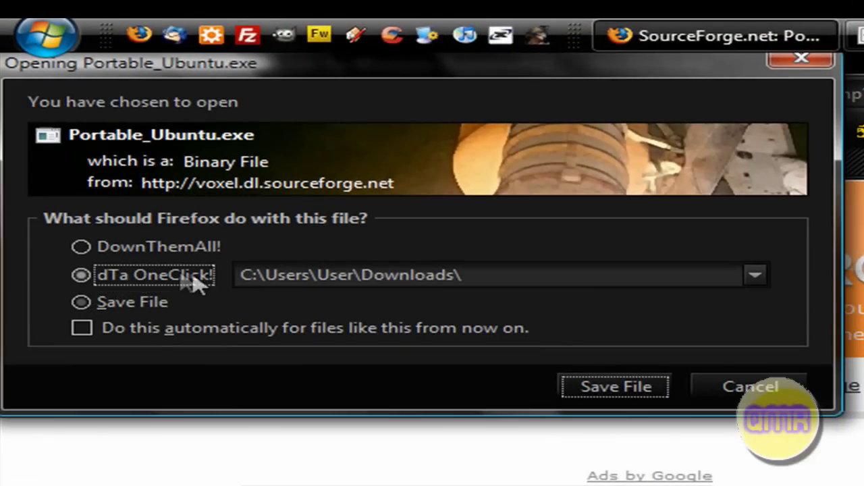
click(606, 383)
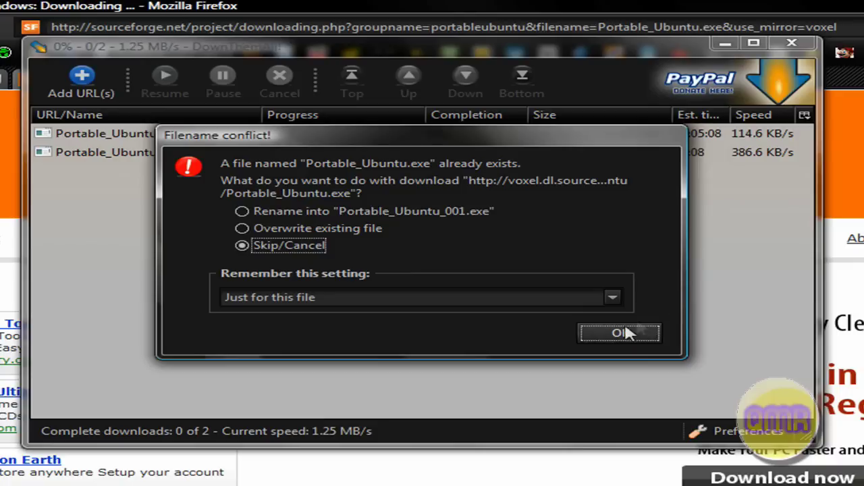
click(621, 335)
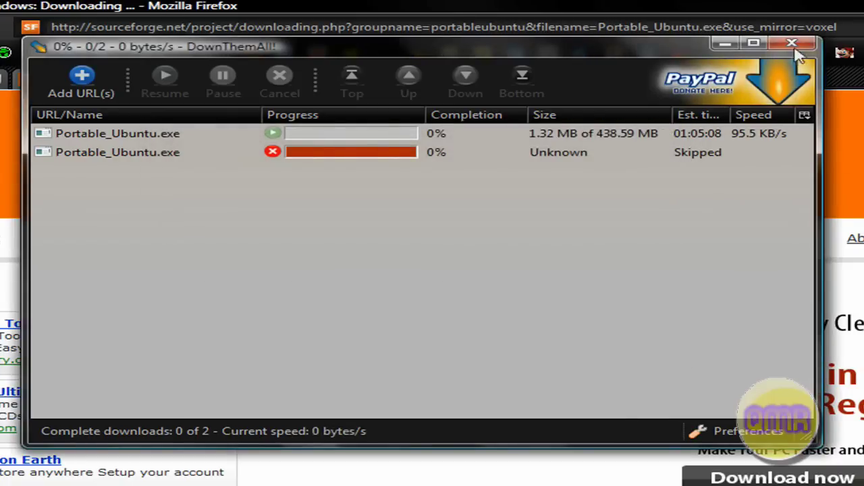
Close the DownThemAll manager and Firefox, confirming closure of both tabs
click(796, 49)
click(403, 291)
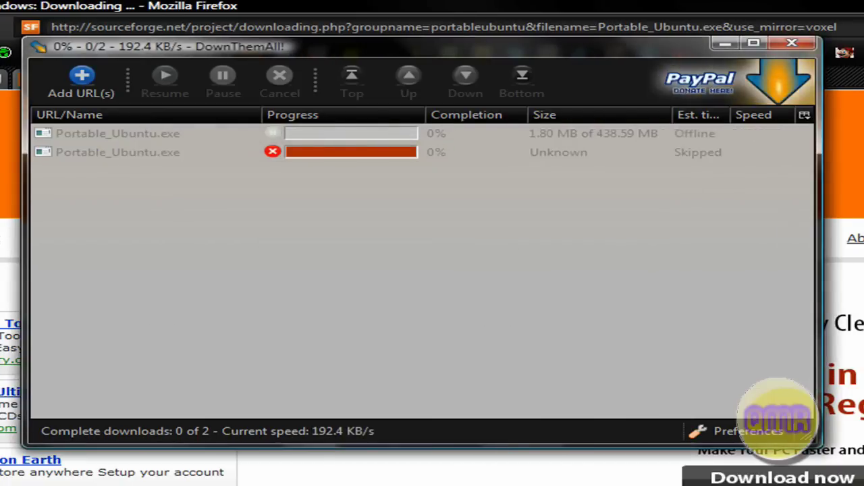
key(alt+F4)
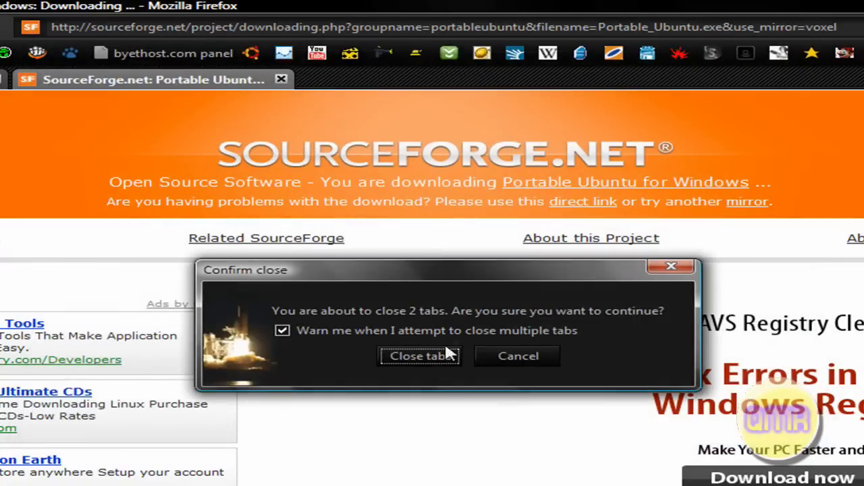
click(445, 348)
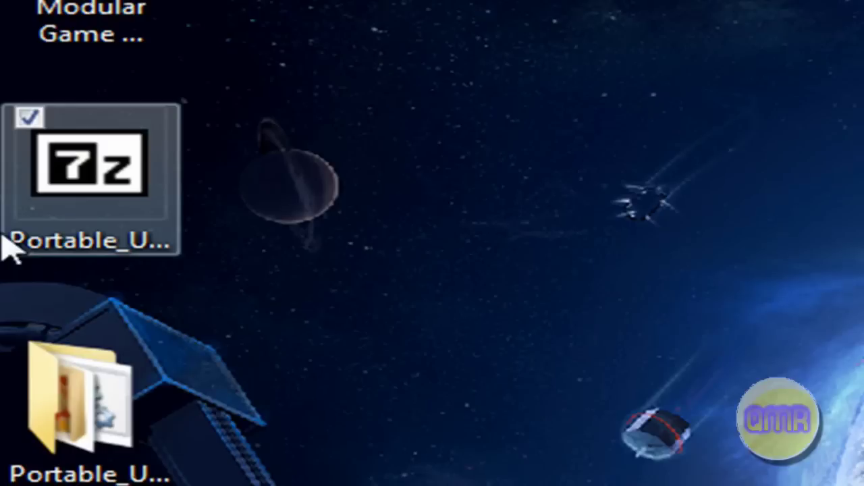
Run the Portable_Ubuntu.exe self-extracting archive from the desktop
click(96, 195)
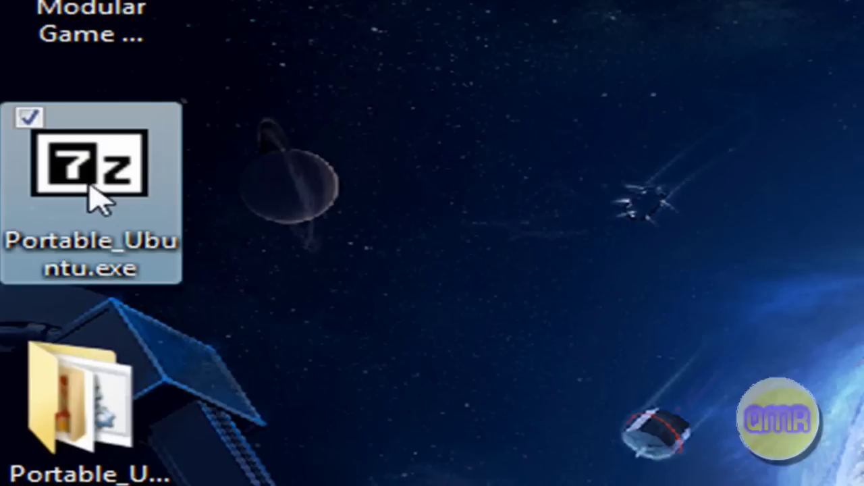
double_click(88, 186)
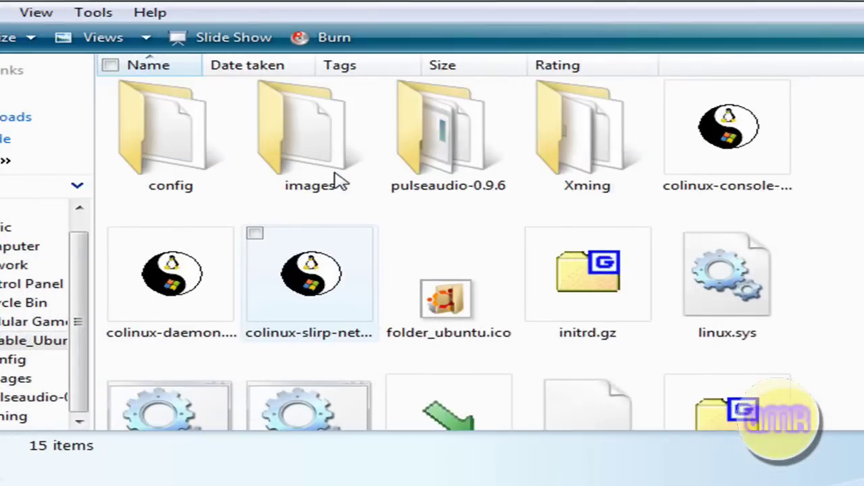
Create a shortcut to run_portable_ubuntu.bat in the Portable_Ubuntu folder
scroll(338, 181, down, 2)
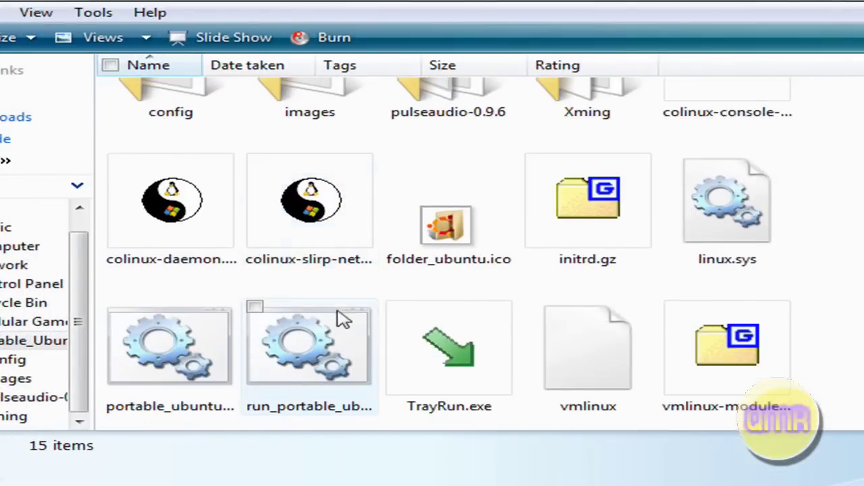
click(325, 345)
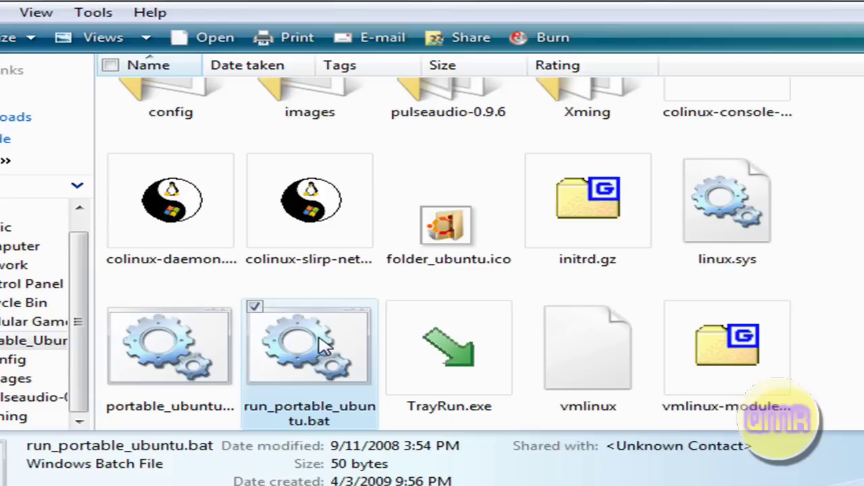
right_click(322, 345)
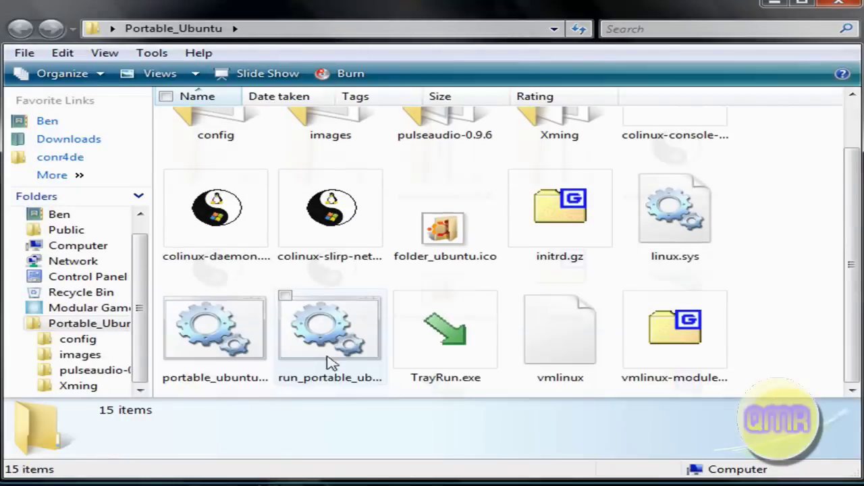
right_click(331, 352)
click(375, 276)
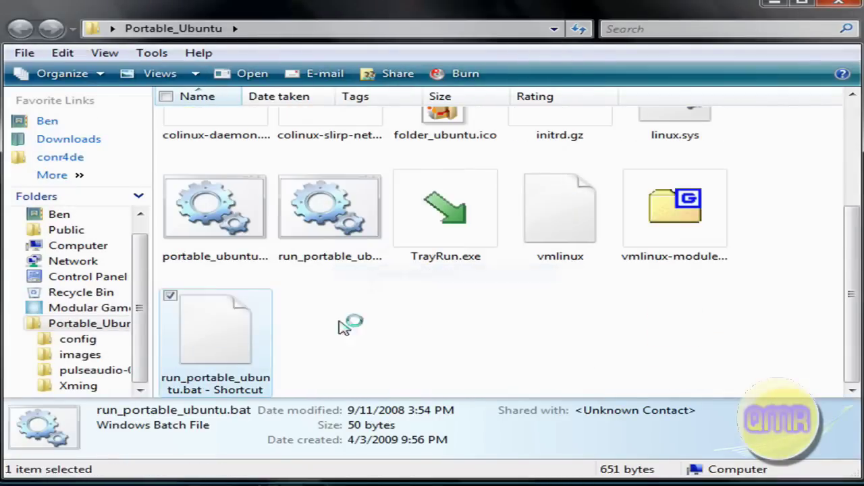
Delete vmlinux-modules.tar.gz from the Portable_Ubuntu folder, confirming the deletion
click(256, 345)
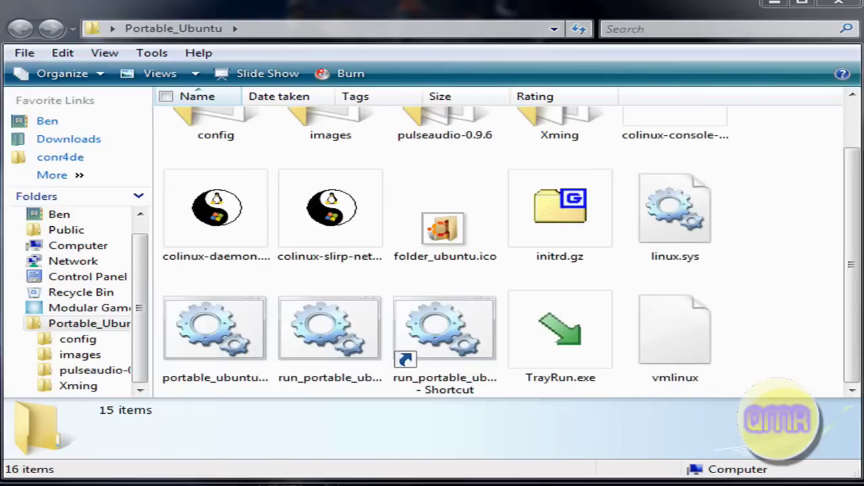
key(Delete)
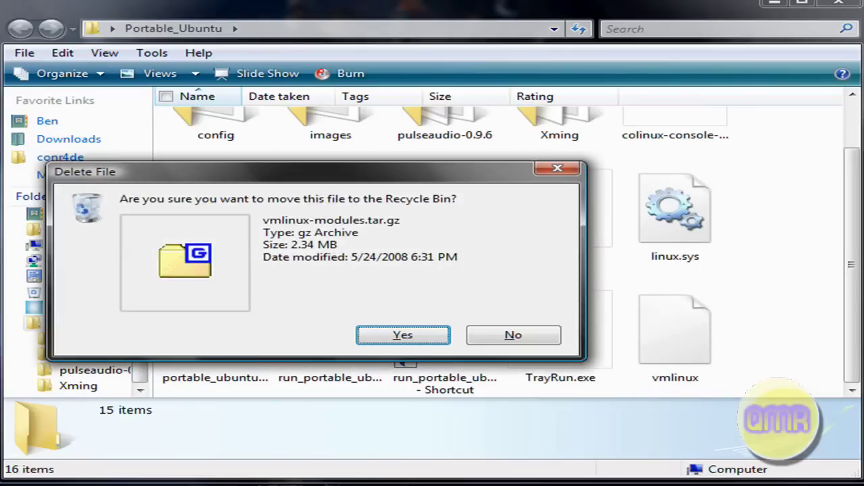
click(442, 335)
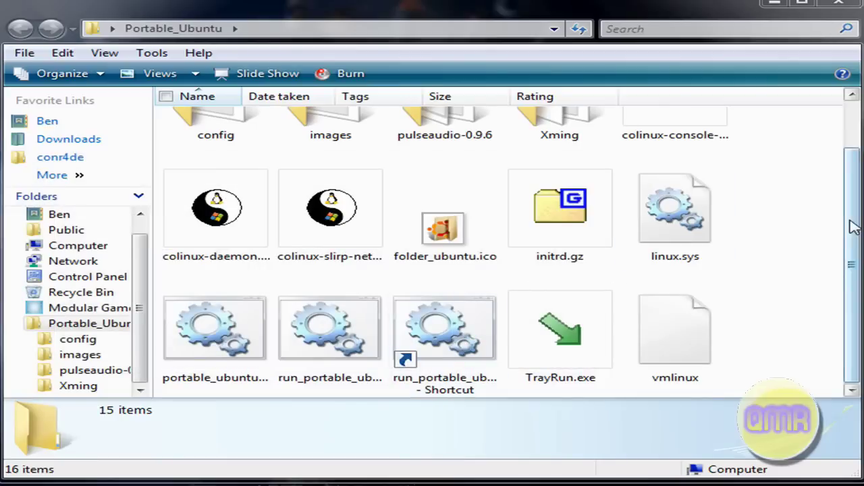
scroll(853, 209, up, 2)
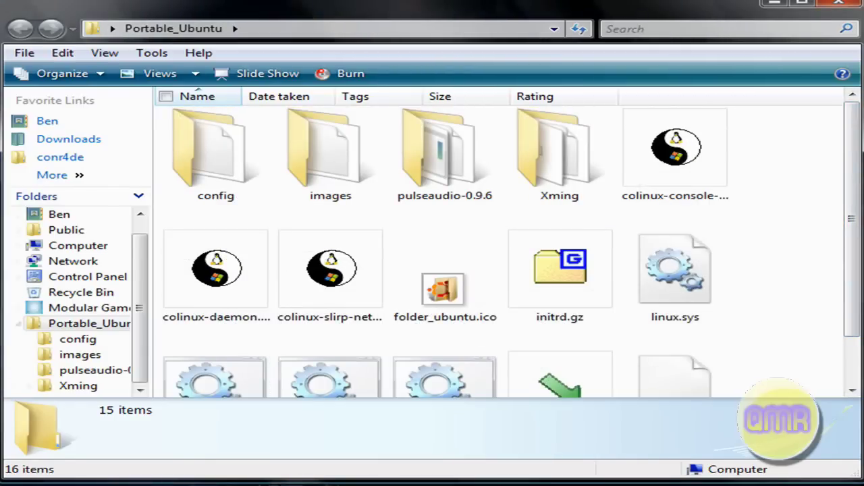
drag(597, 307, 752, 336)
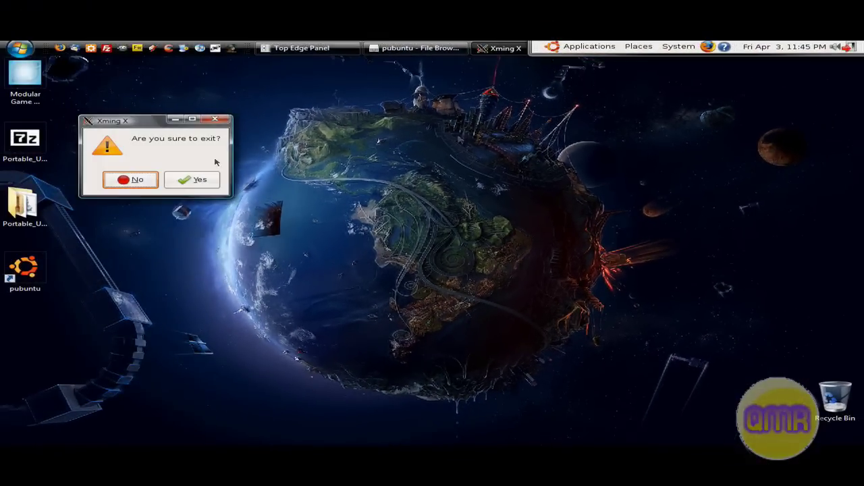
Confirm Xming's exit prompt and close the Portable Ubuntu console from its tray icon
click(128, 179)
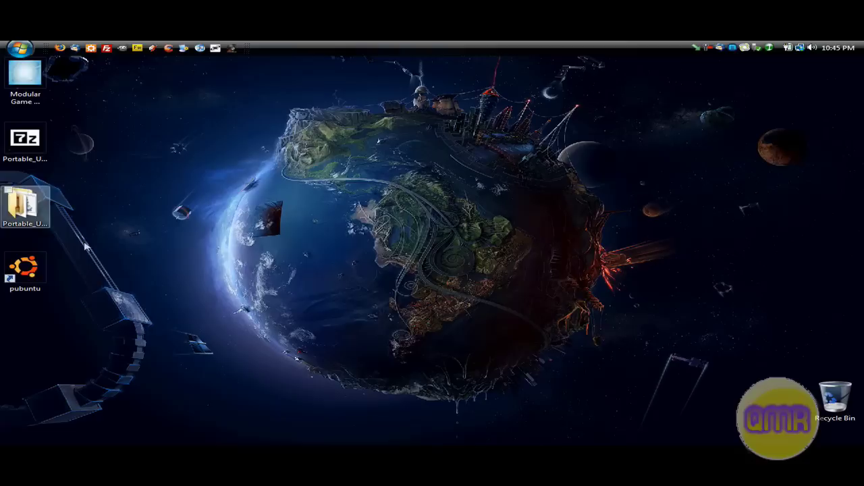
right_click(705, 50)
click(645, 147)
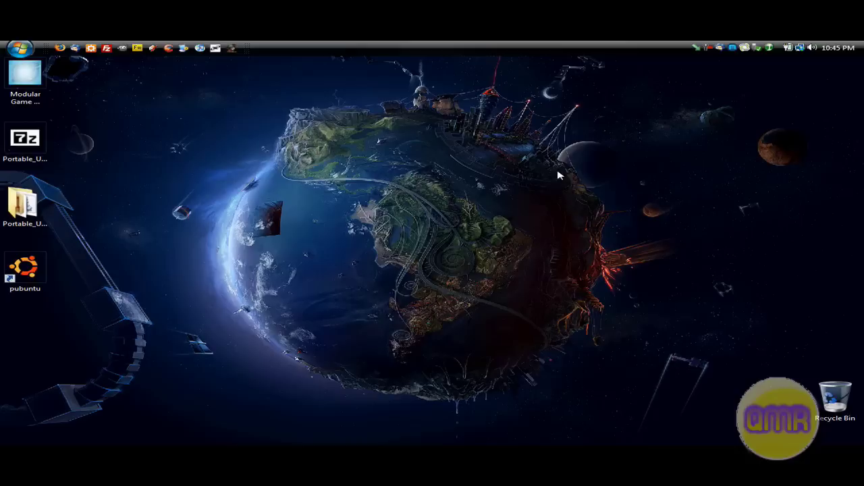
click(701, 52)
click(700, 52)
Open the Portable_Ubuntu folder and delete the leftover run_portable_ubuntu.bat shortcut
click(23, 211)
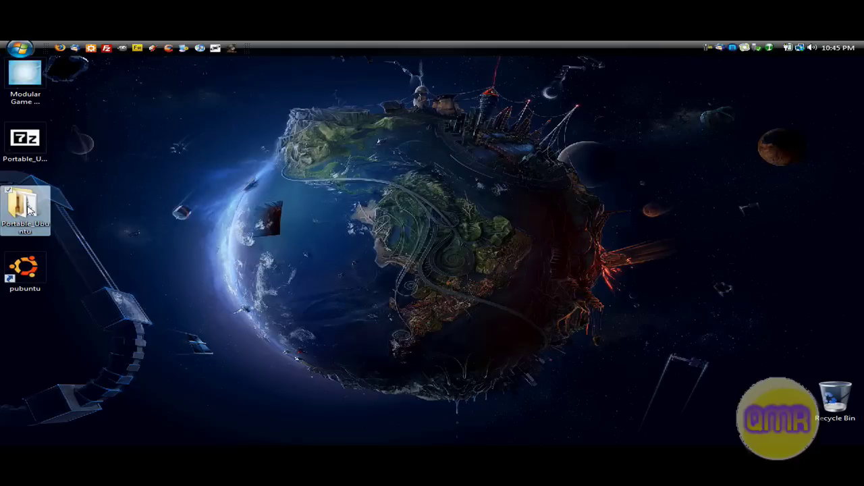
double_click(30, 210)
scroll(453, 279, down, 3)
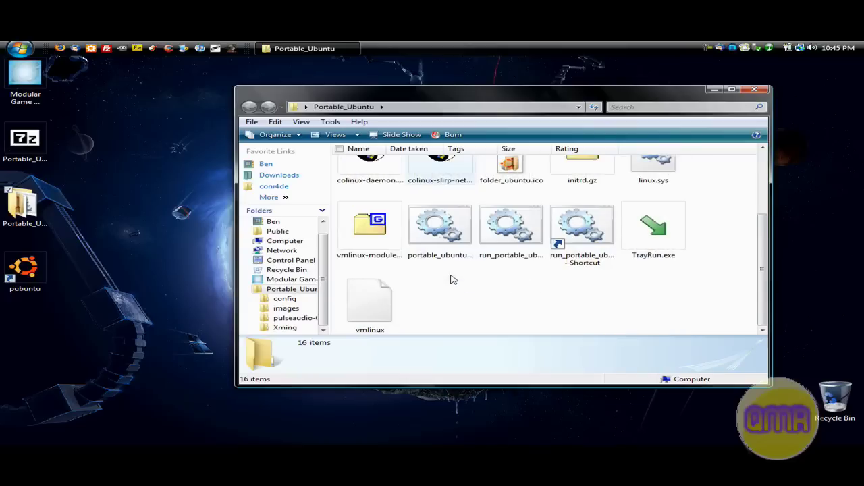
right_click(511, 233)
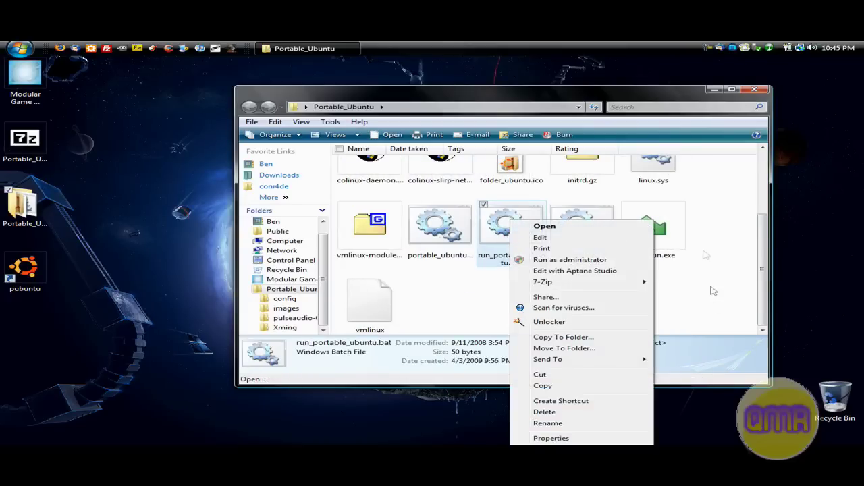
click(560, 242)
click(586, 229)
key(Delete)
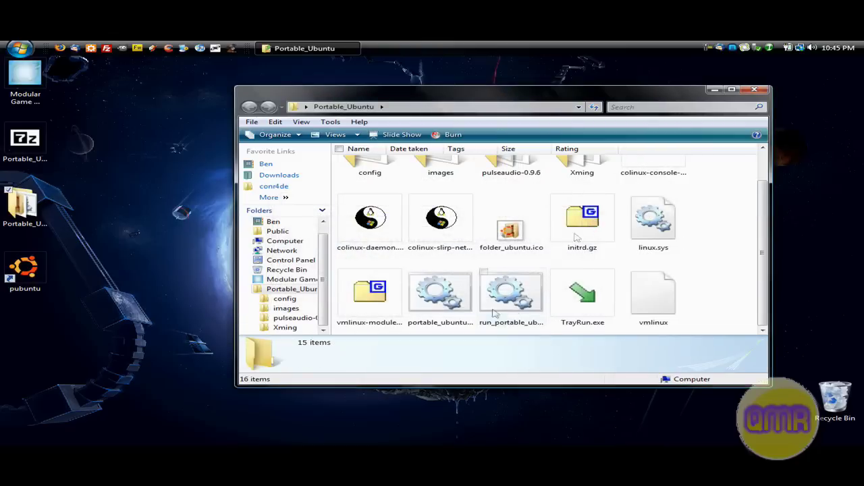
Run run_portable_ubuntu.bat as administrator and close the Portable_Ubuntu folder window
click(504, 297)
right_click(503, 297)
click(559, 109)
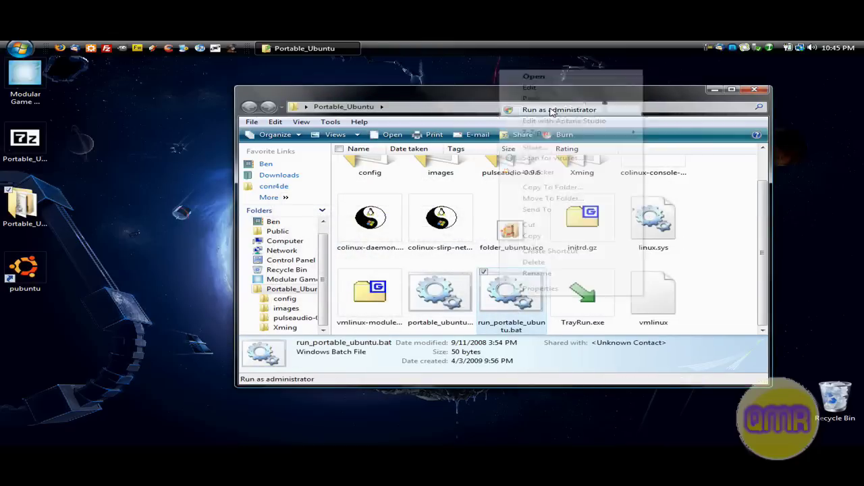
click(755, 90)
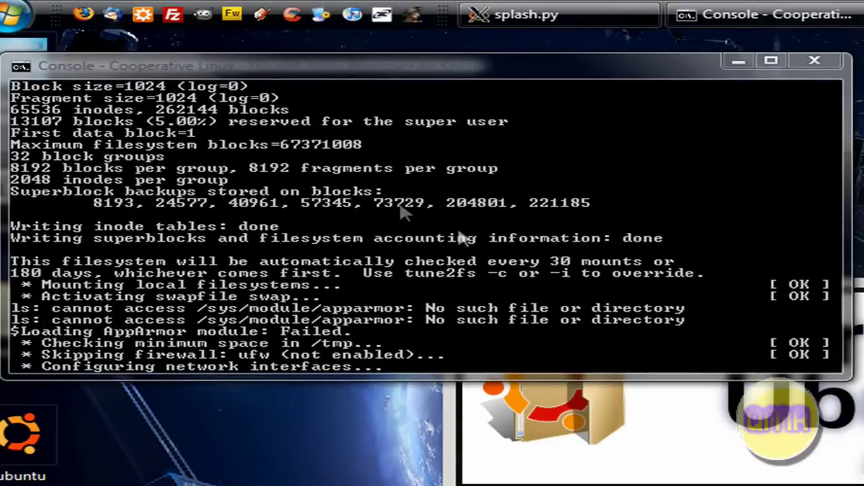
Minimize the Cooperative Linux console once the boot finishes
click(739, 62)
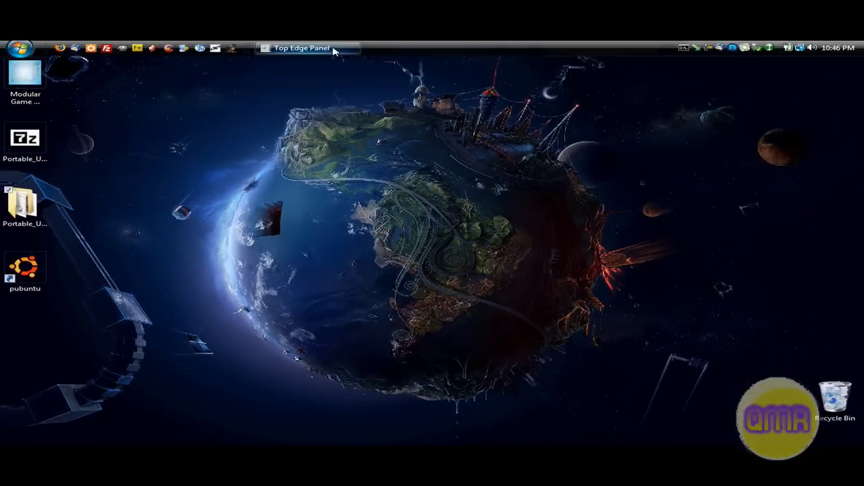
Reveal the Ubuntu top panel and drag it down off the edge into a Top Floating Panel
click(333, 48)
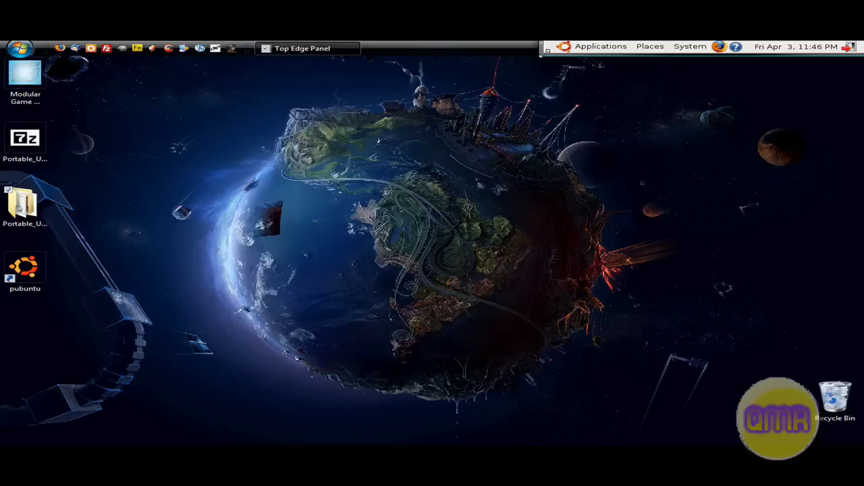
drag(547, 58, 291, 75)
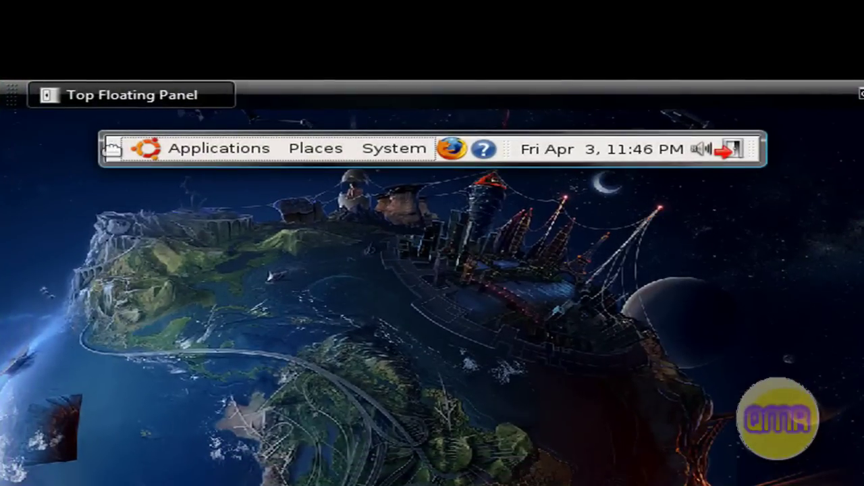
click(206, 154)
mouse_move(304, 158)
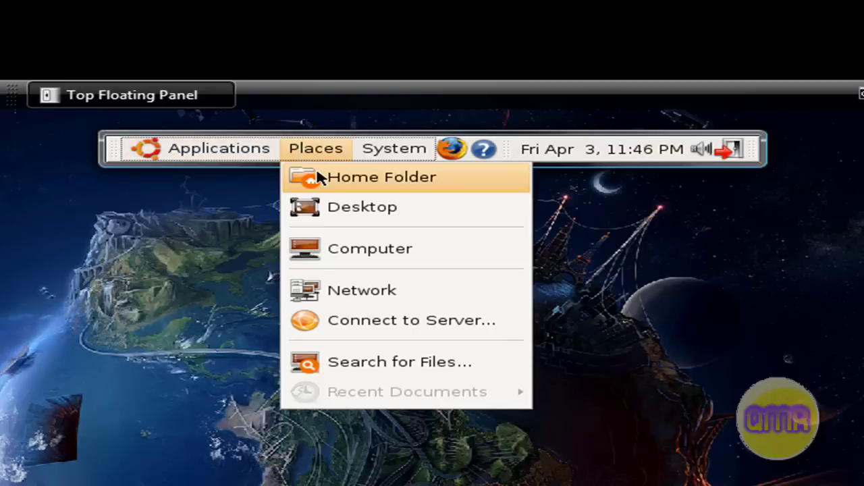
click(318, 175)
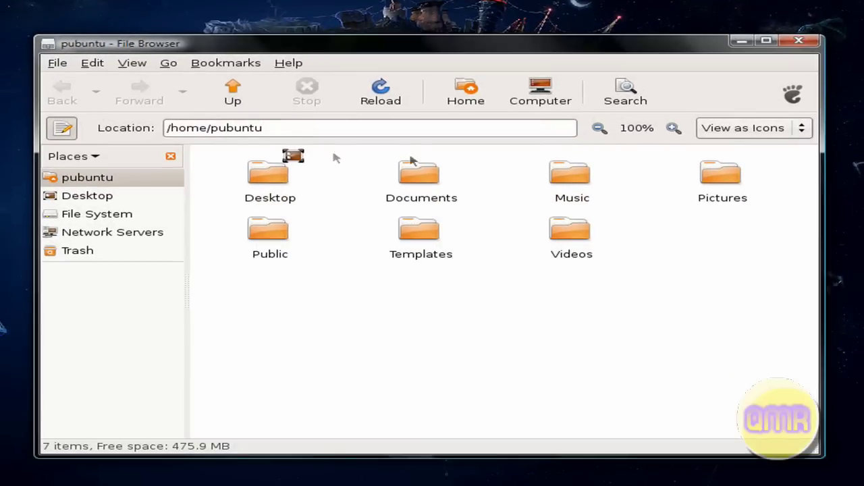
double_click(418, 176)
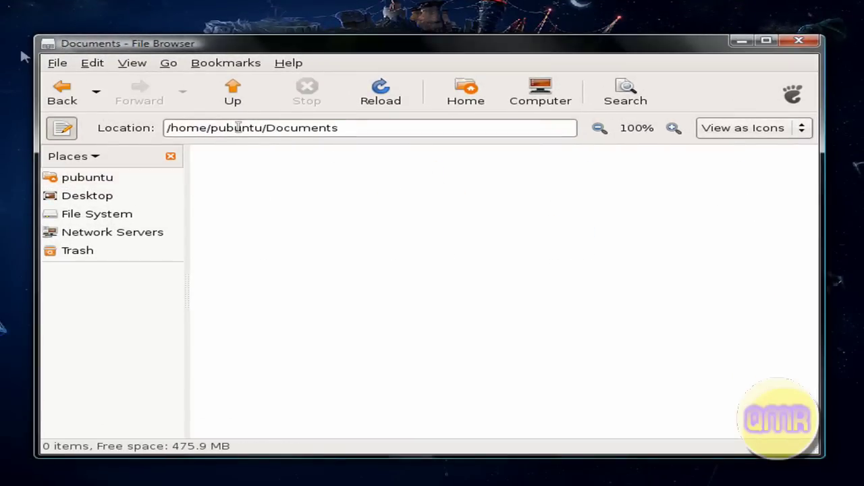
click(798, 42)
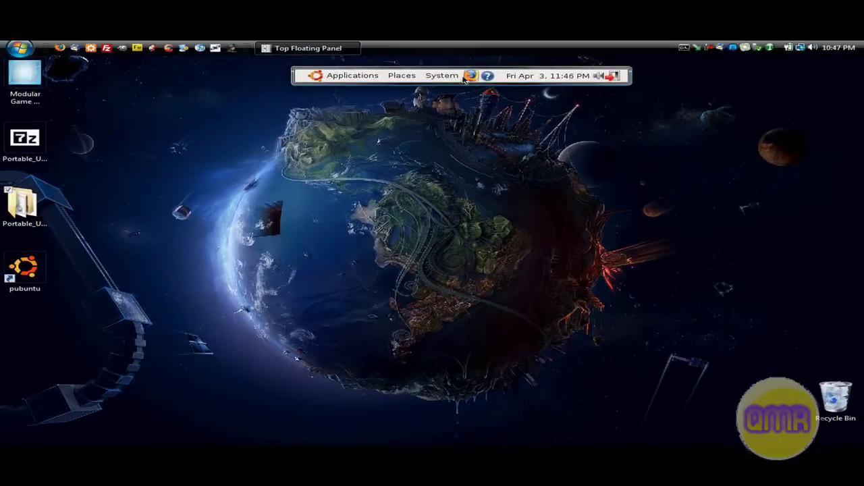
click(470, 75)
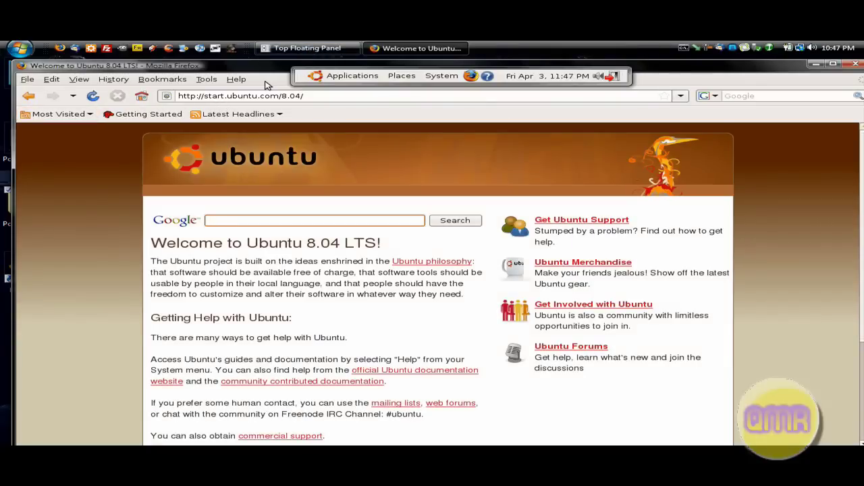
scroll(326, 169, down, 4)
scroll(328, 168, up, 4)
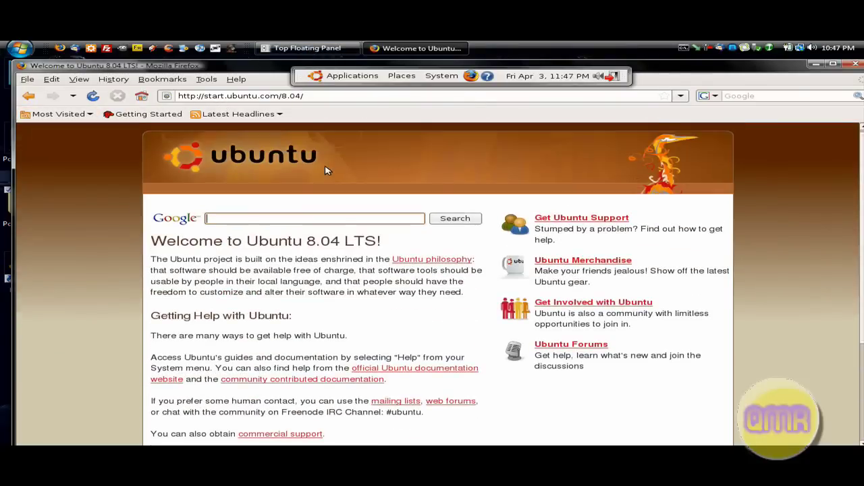
click(854, 65)
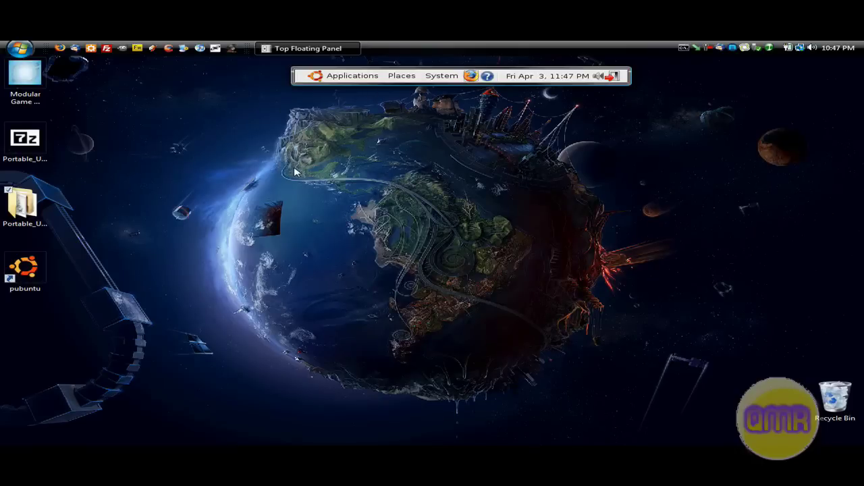
Empty the Recycle Bin, confirming permanent deletion of its files
right_click(835, 403)
click(774, 345)
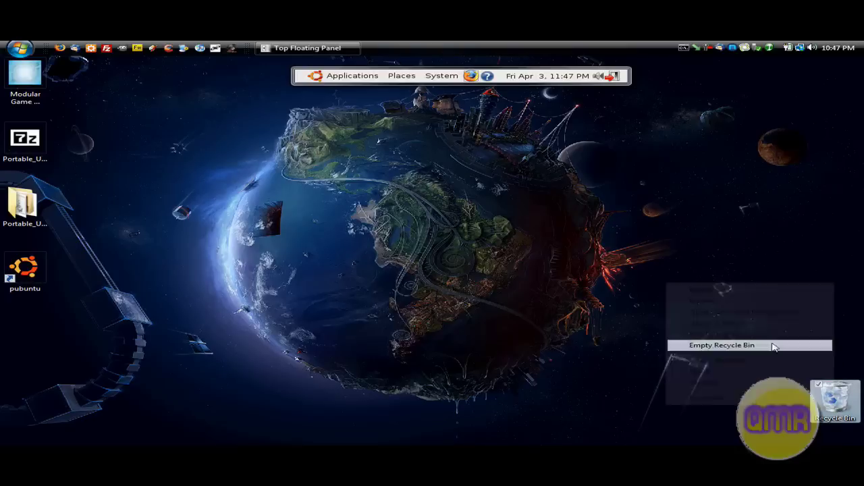
click(476, 297)
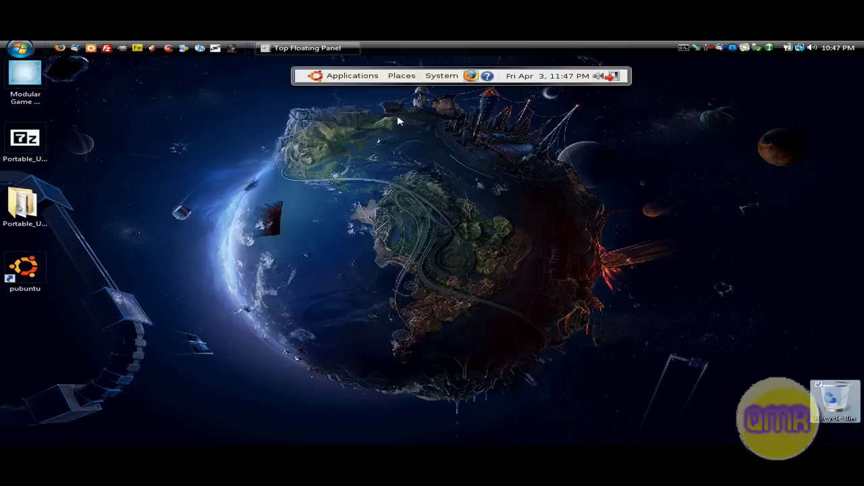
click(19, 48)
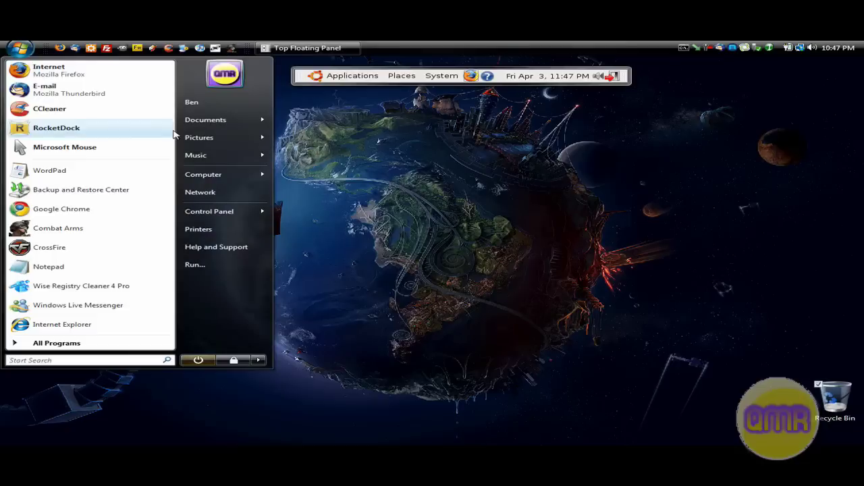
Explore Computer and open the Ubuntu (F:) flash drive
right_click(209, 177)
click(221, 190)
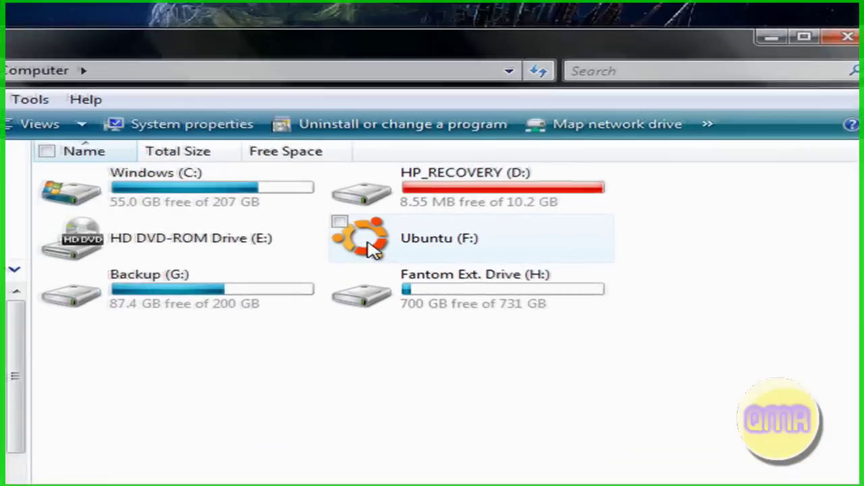
double_click(374, 248)
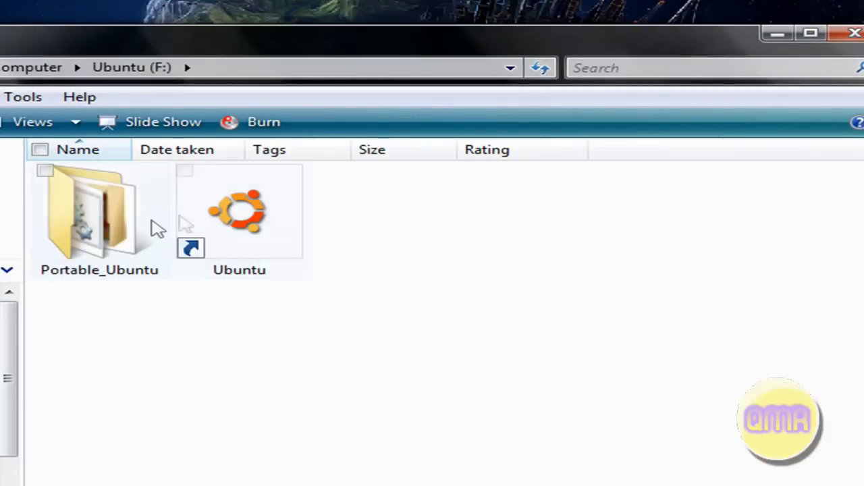
Browse the Portable_Ubuntu folder and its gear batch file, then return to the Ubuntu (F:) drive
double_click(121, 229)
scroll(231, 227, down, 1)
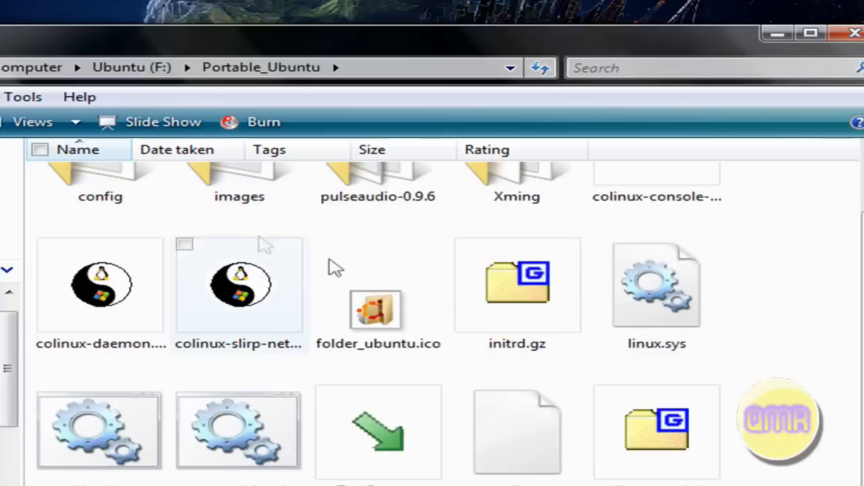
right_click(239, 459)
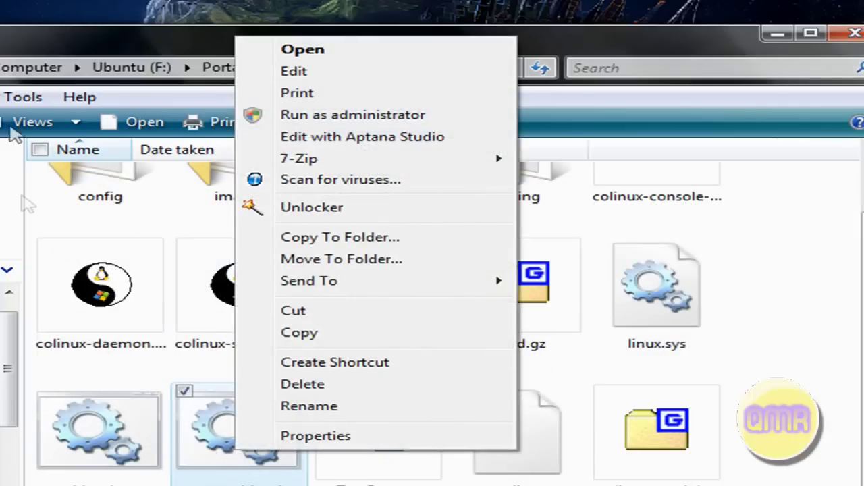
click(14, 169)
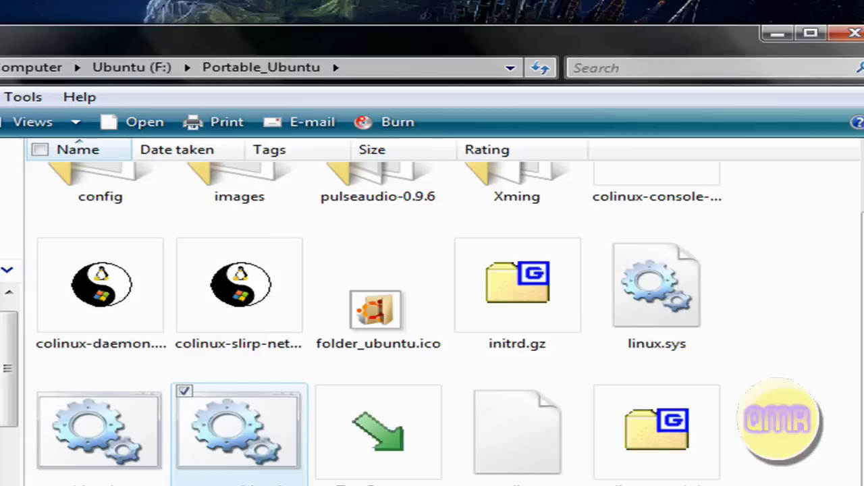
key(BackSpace)
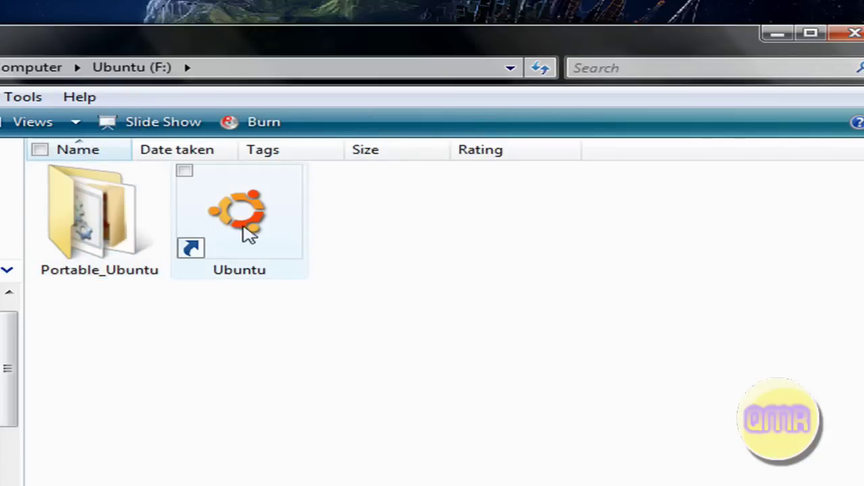
double_click(135, 230)
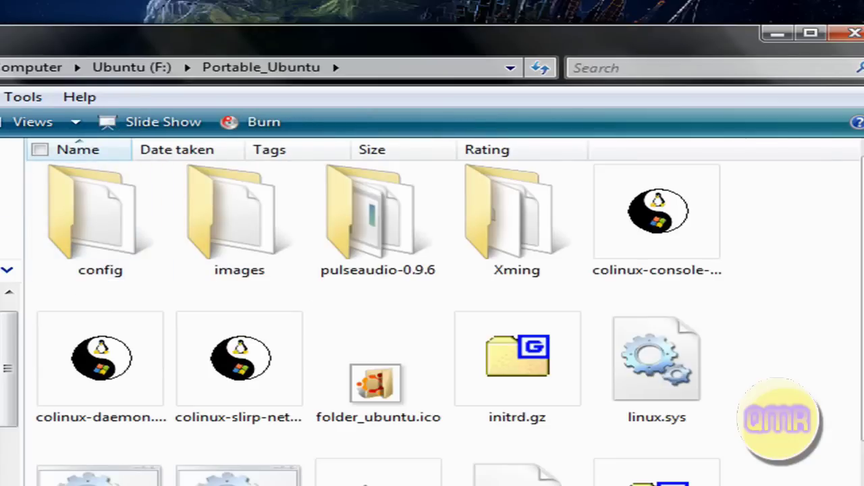
key(BackSpace)
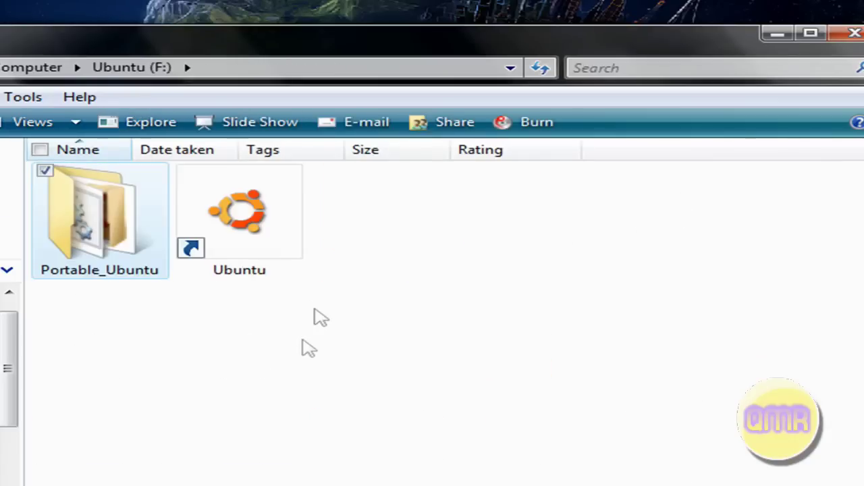
right_click(225, 237)
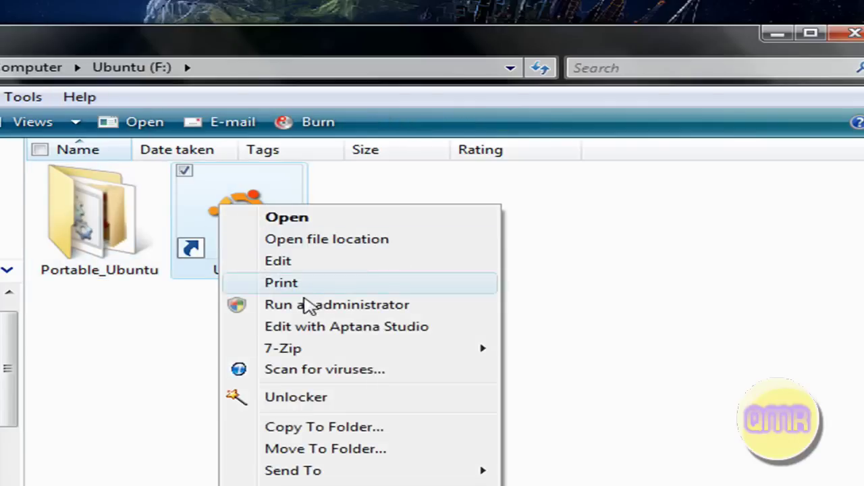
click(68, 428)
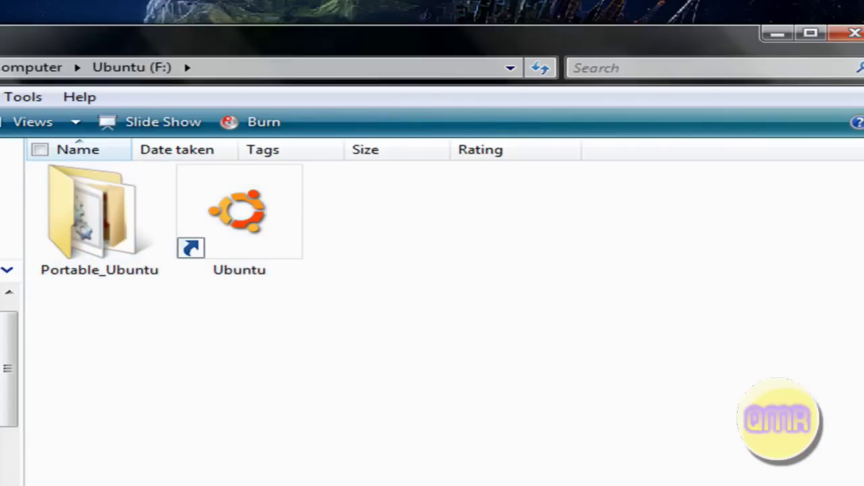
key(BackSpace)
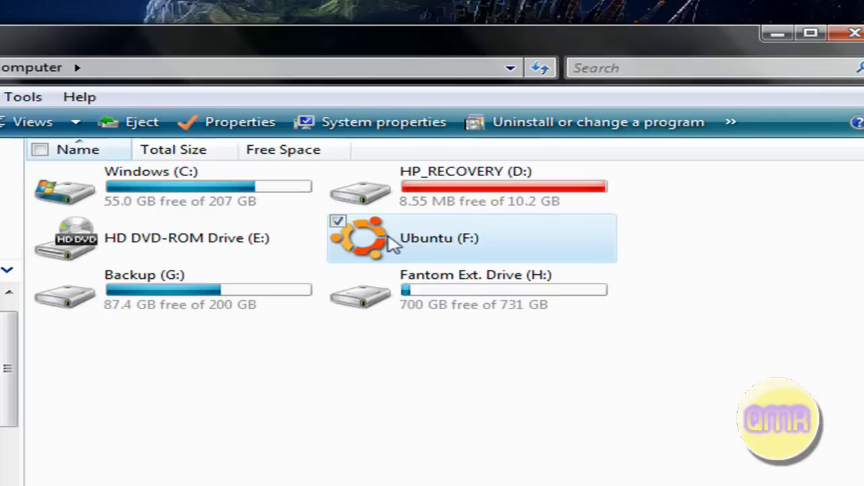
double_click(473, 244)
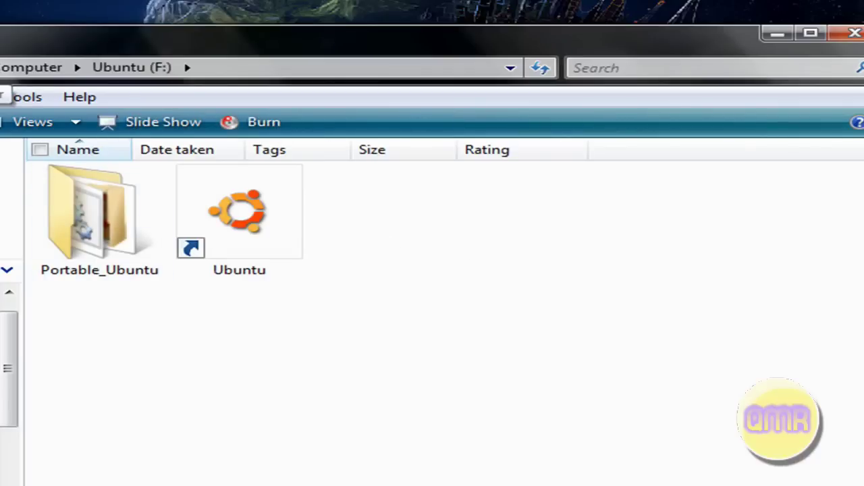
key(BackSpace)
Launch Notepad and type [autorun] as the new file's first line
key(super)
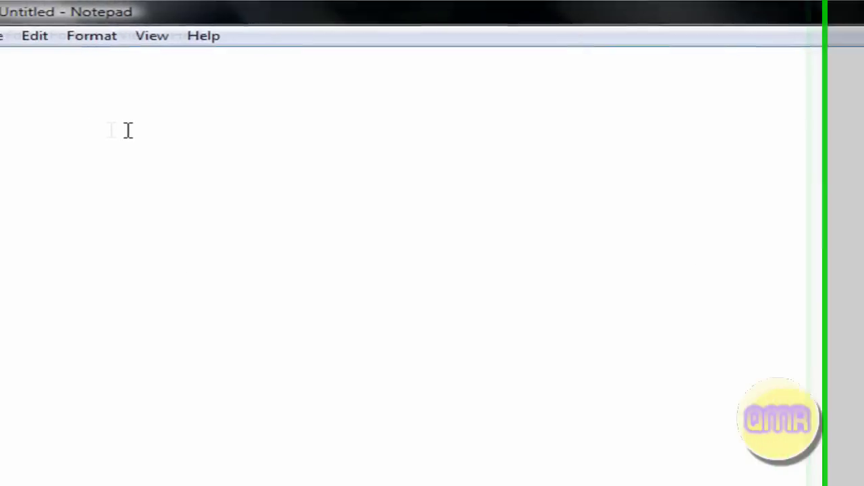
text([)
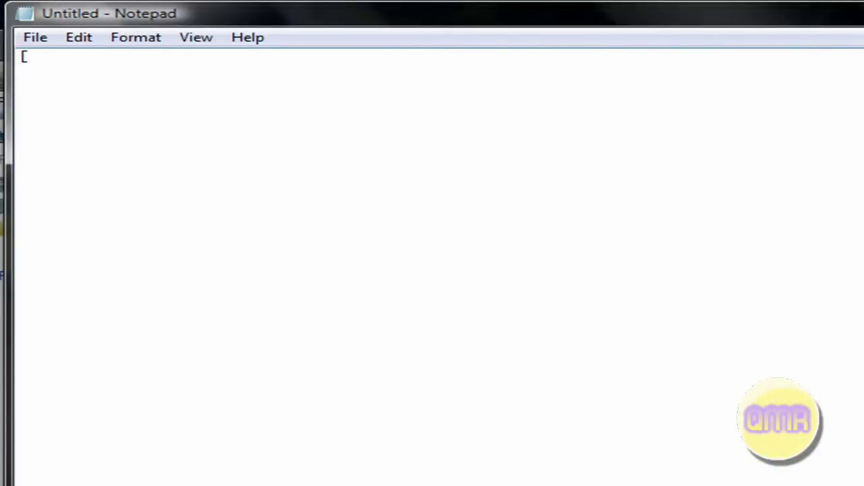
text(autorun)
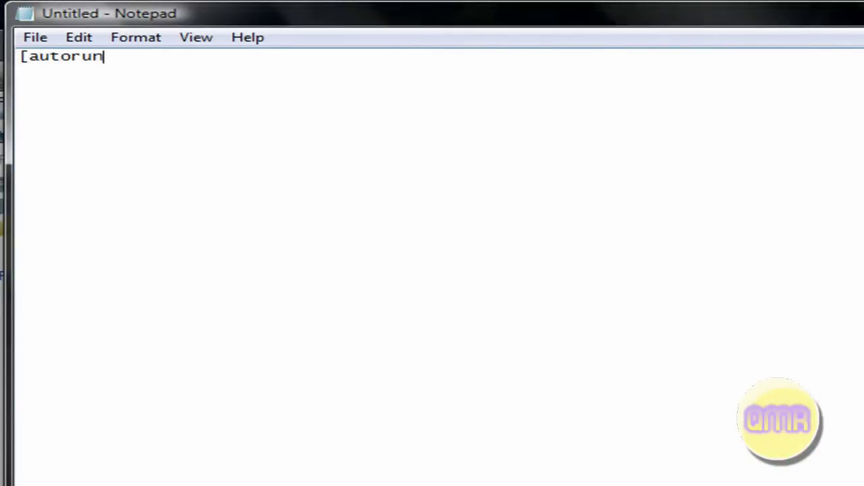
text(])
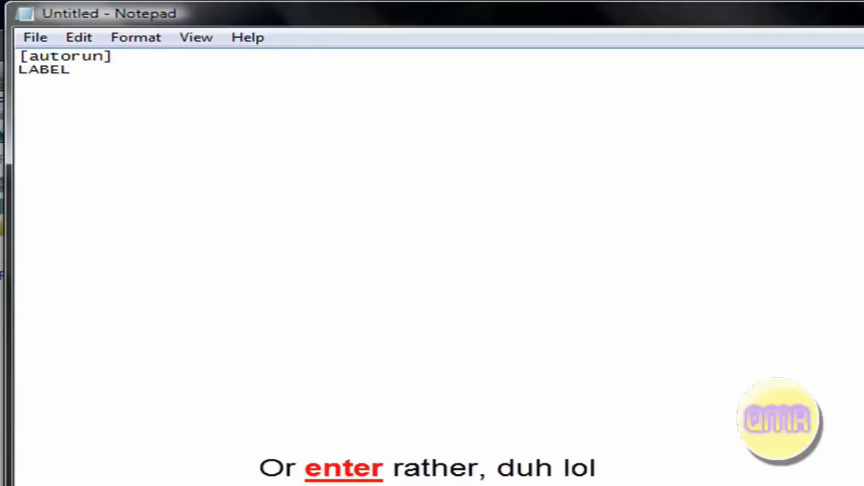
Retype the line as label=Ubuntu, start an ICON= line, then switch to the Computer window
key(BackSpace)
key(BackSpace)
key(BackSpace)
key(BackSpace)
key(BackSpace)
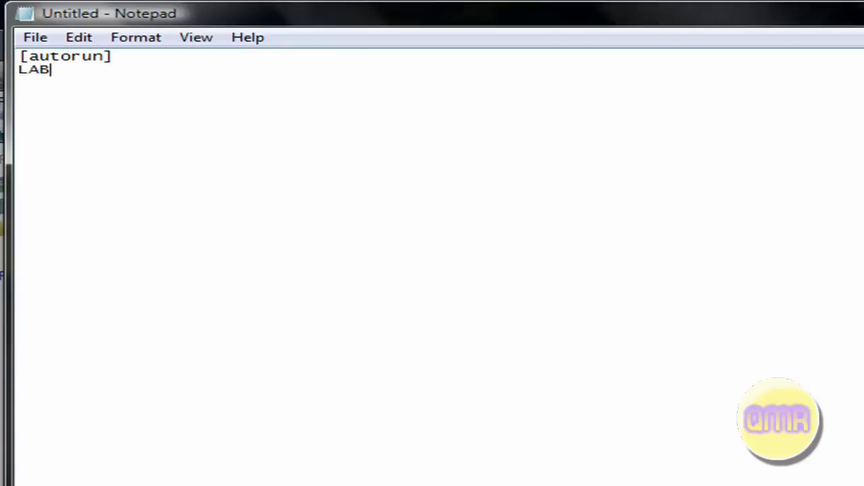
text(label=)
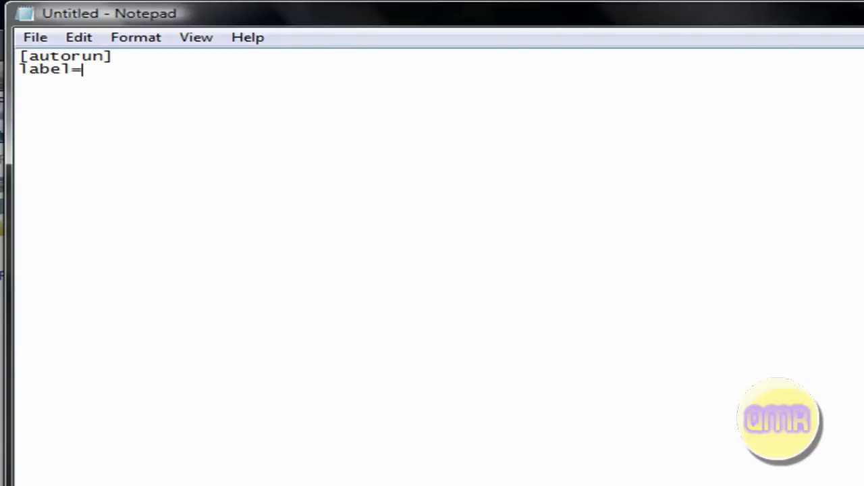
text(Ubuntu )
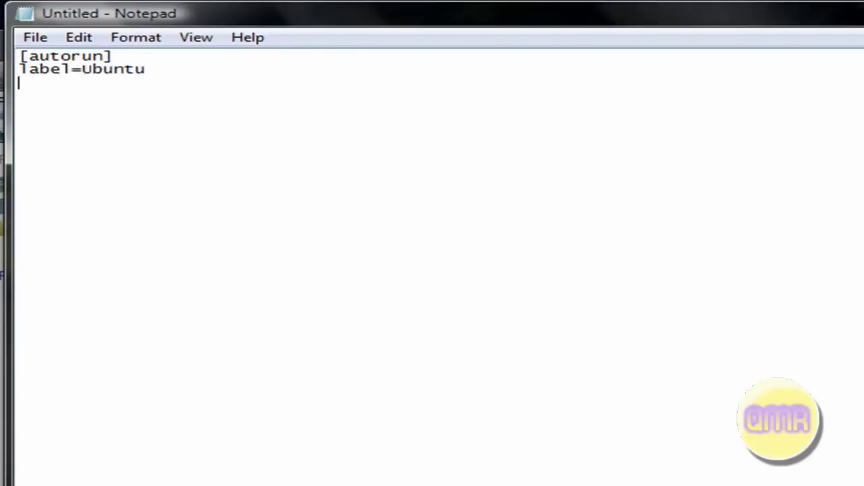
text(ICON=)
key(super)
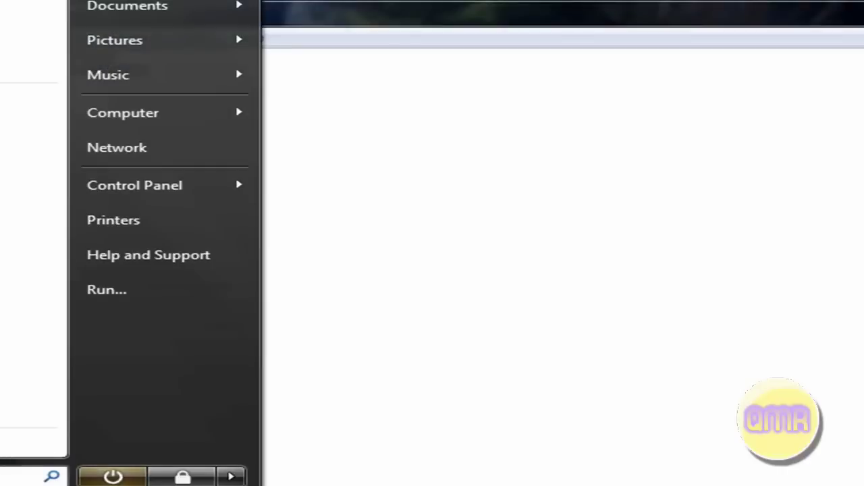
key(Escape)
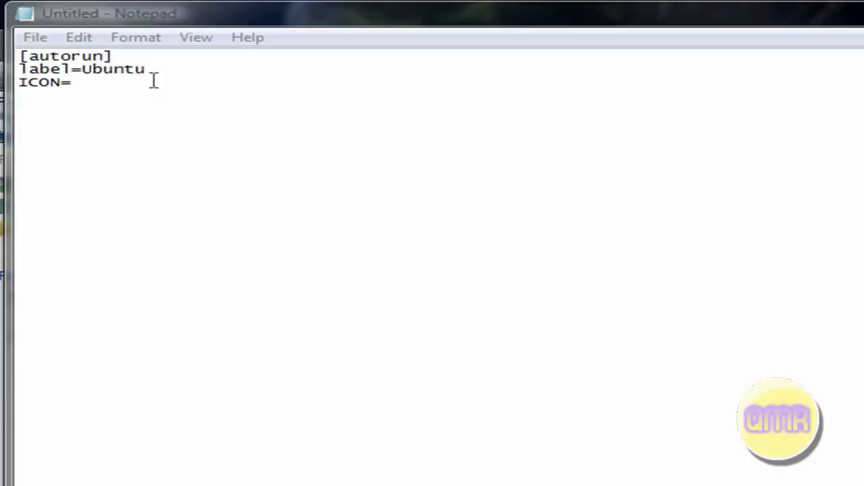
key(super)
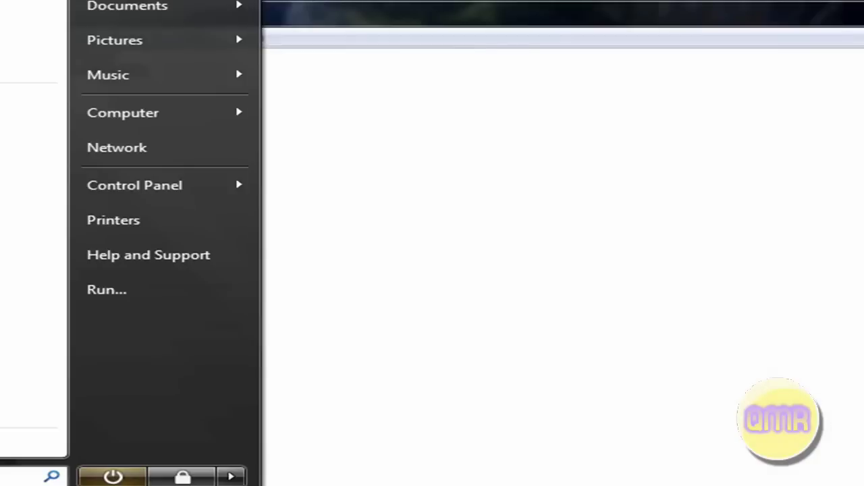
key(Escape)
key(alt+Tab)
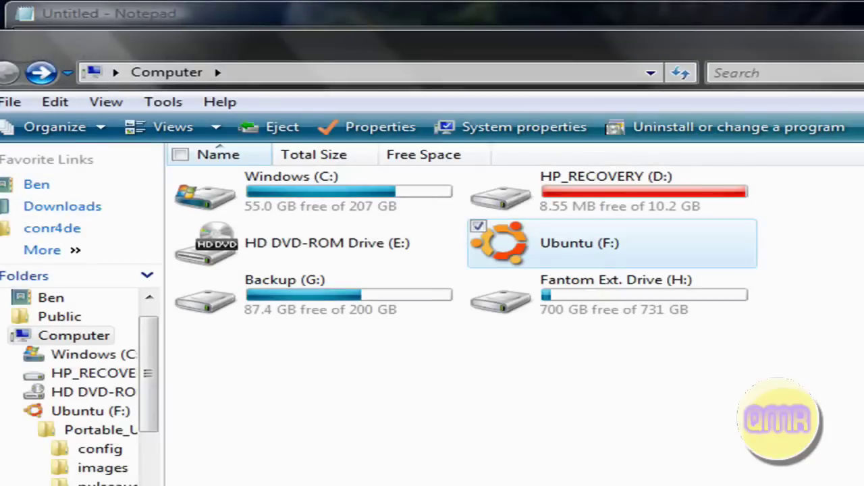
Open Ubuntu (F:) and enable 'Show hidden files and folders' to reveal AUTORUN.inf and ubuntu.ico
double_click(566, 257)
click(177, 101)
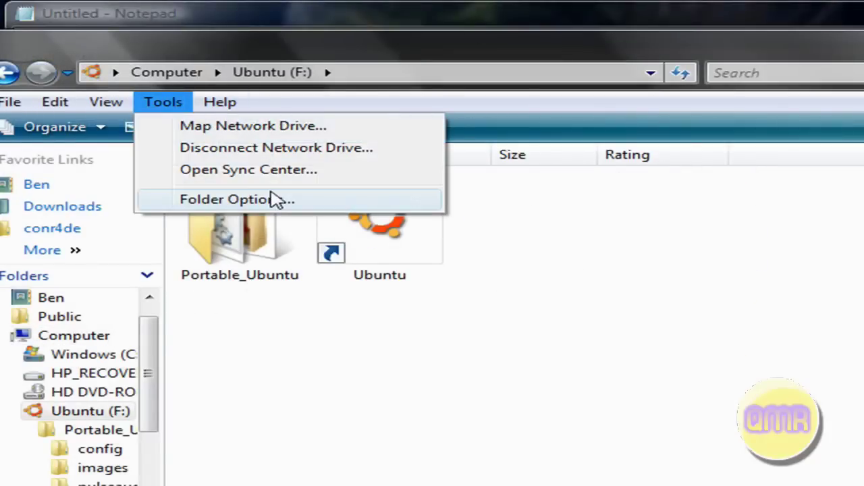
click(276, 199)
click(127, 153)
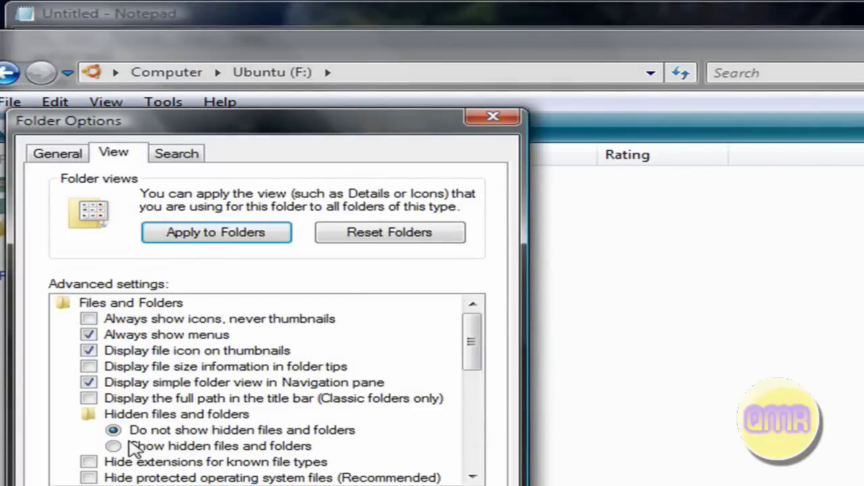
click(133, 446)
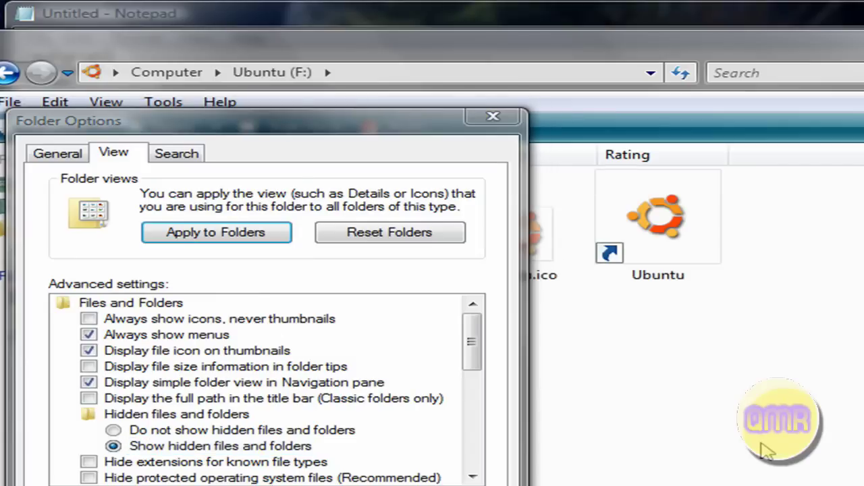
click(491, 120)
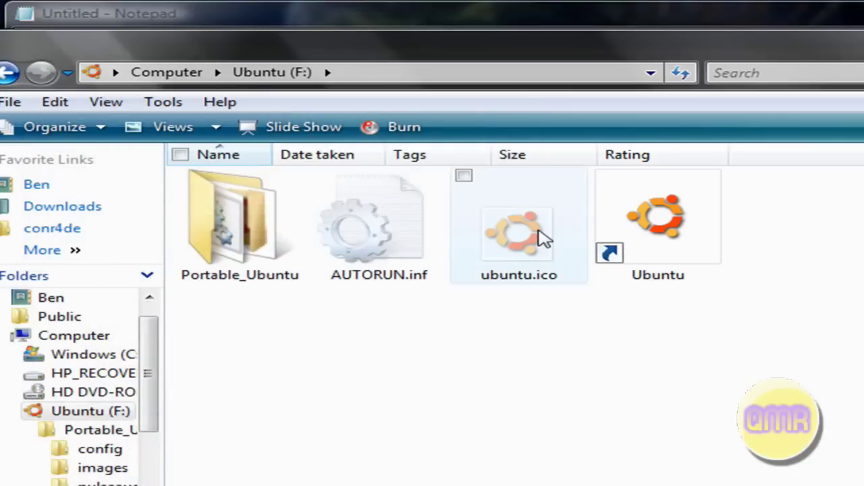
click(530, 236)
click(397, 245)
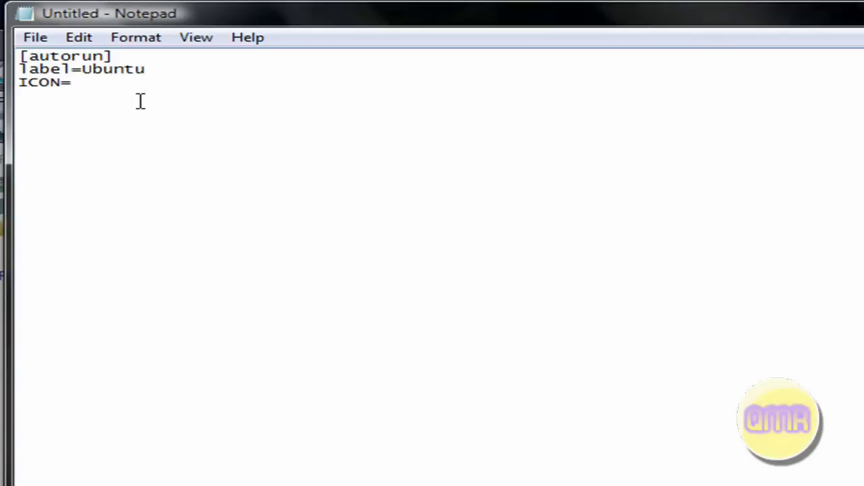
Complete the line as ICON=ubuntu.ico and start Save As with the All Files type
text(ubuntu.)
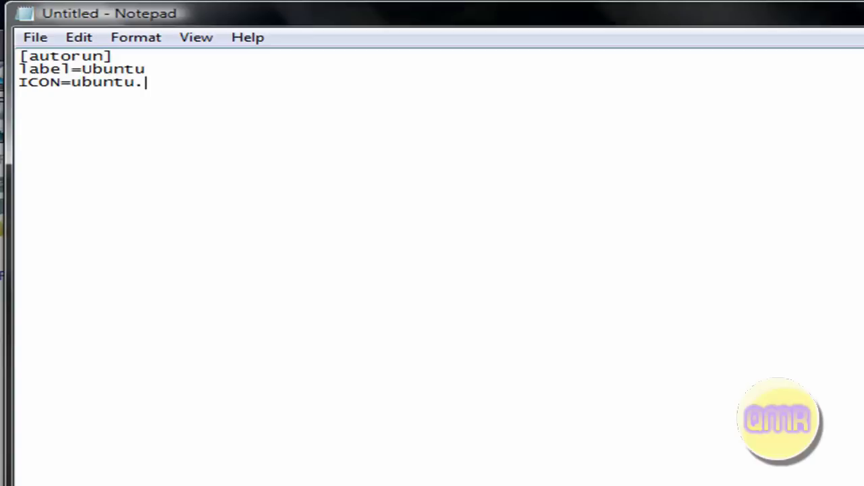
text(ico)
click(37, 39)
click(133, 128)
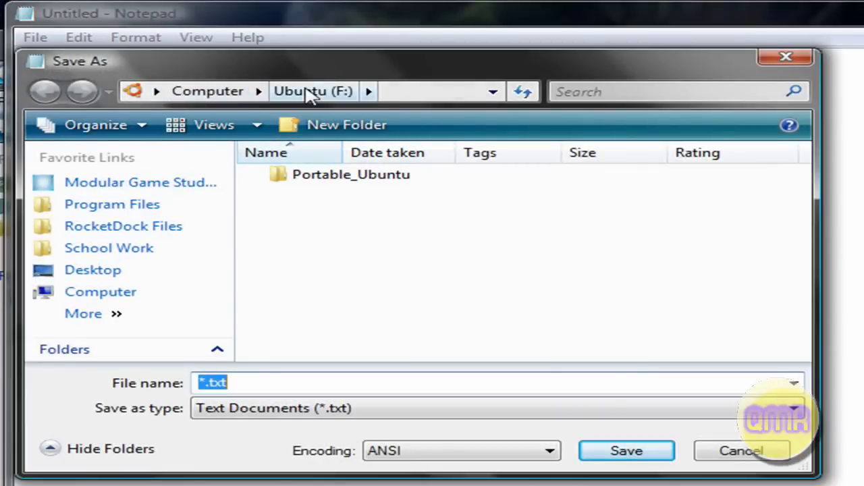
click(316, 413)
click(295, 445)
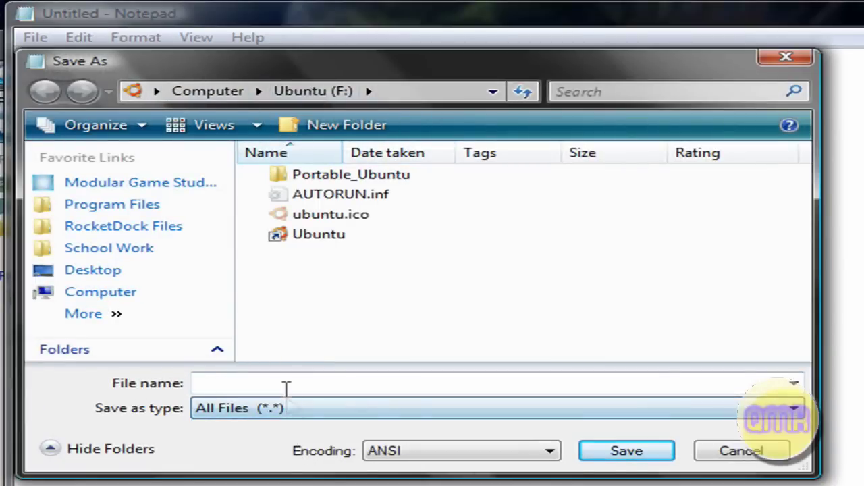
Enter 'a' as the file name, then cancel the save and close Notepad
click(284, 383)
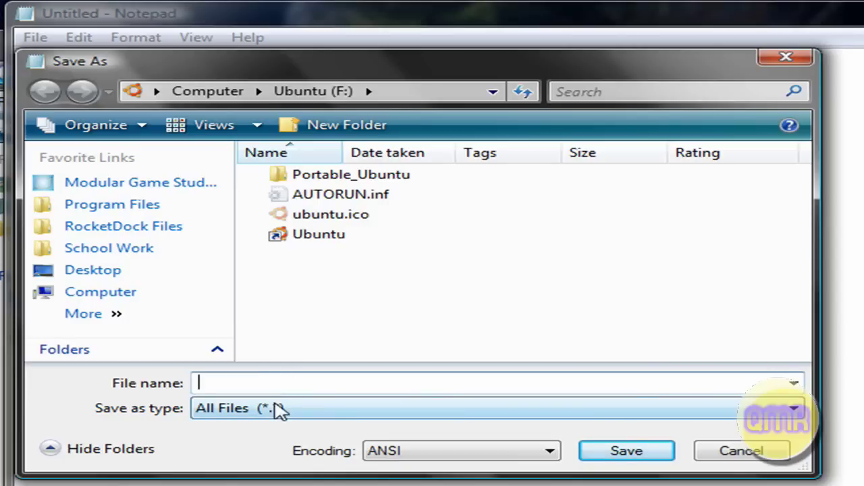
text(aUTORUN.inf)
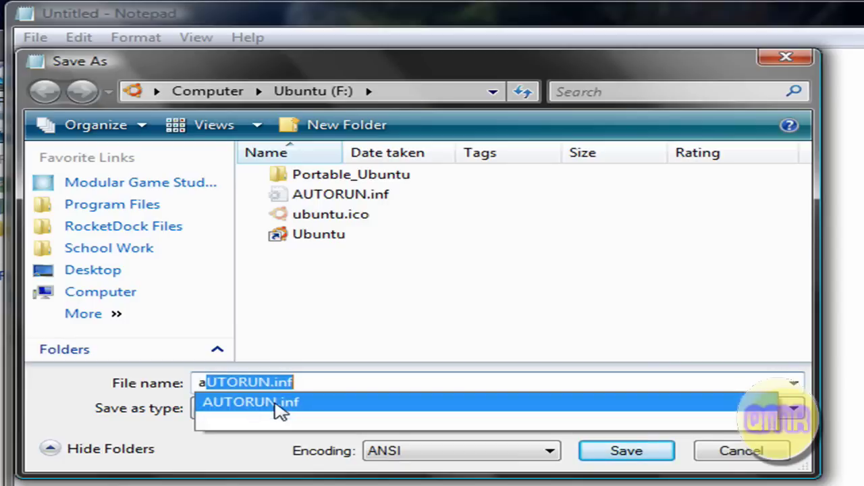
click(297, 383)
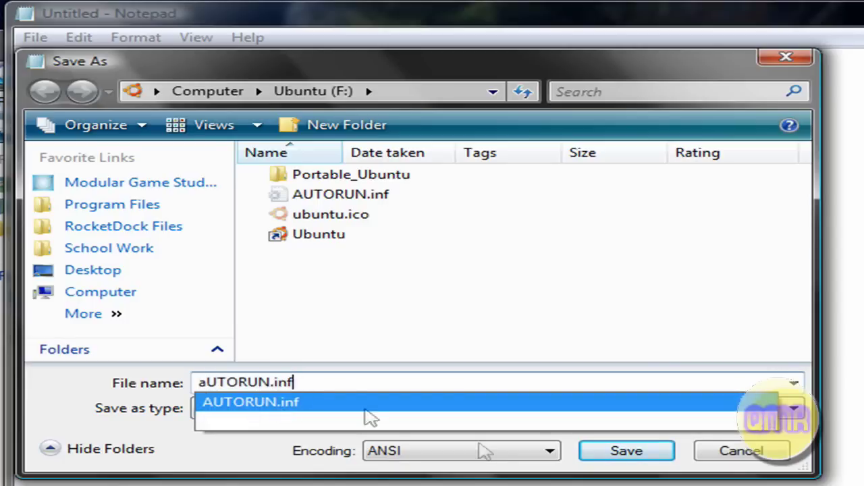
click(718, 454)
key(alt+F4)
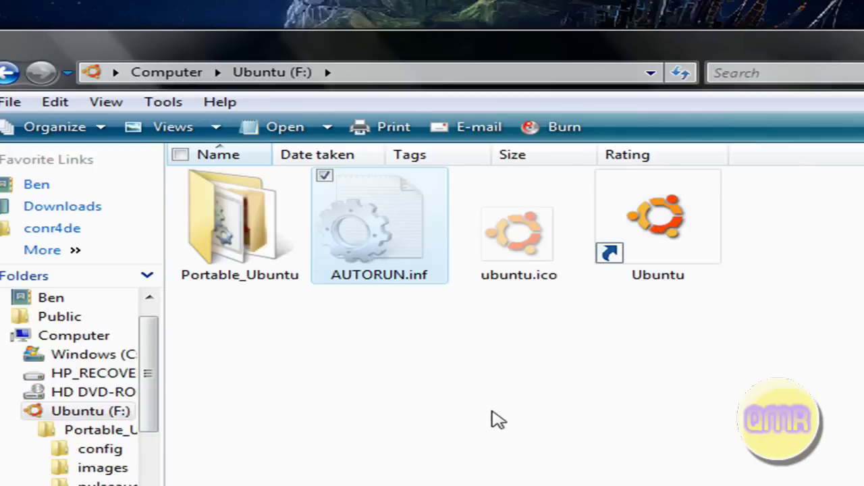
Go back to Computer to check the Ubuntu (F:) drive's icon, then reopen the drive
click(497, 419)
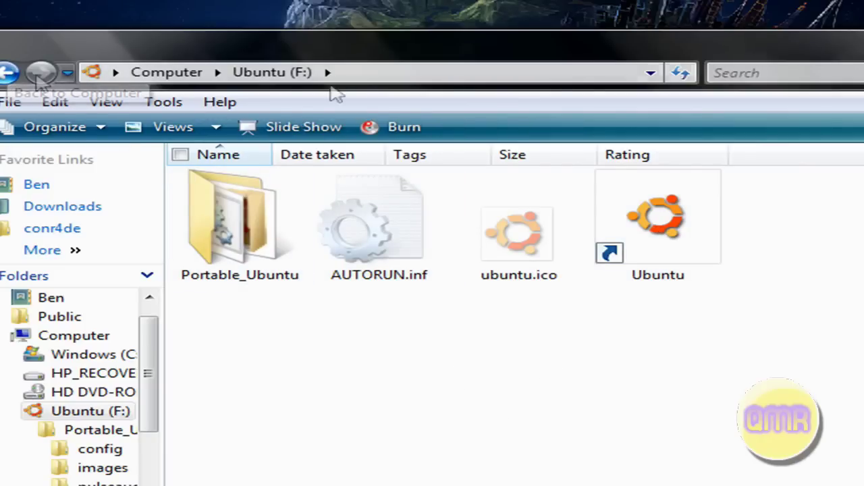
click(8, 73)
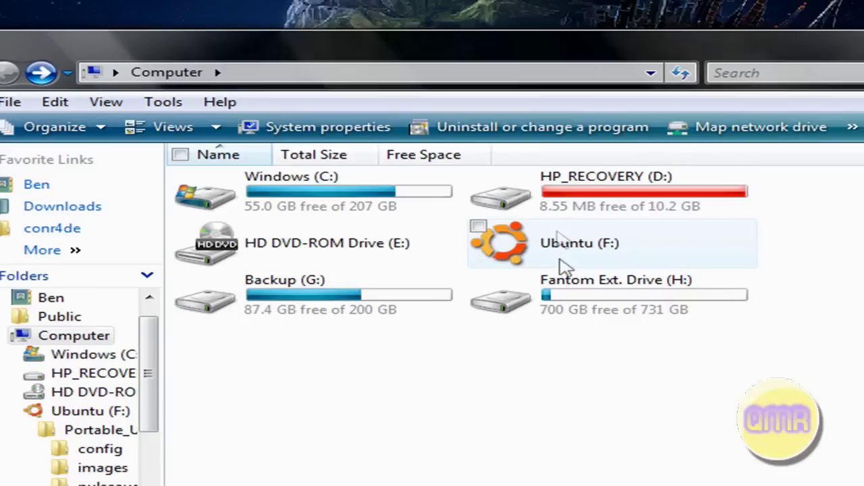
double_click(528, 247)
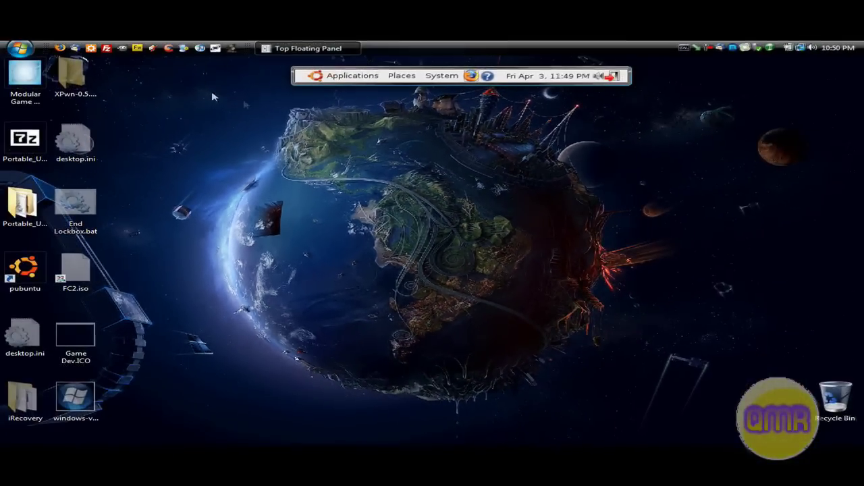
Browse Computer > Filesystem > boot in Portable Ubuntu, go back twice, and close the browser
click(314, 76)
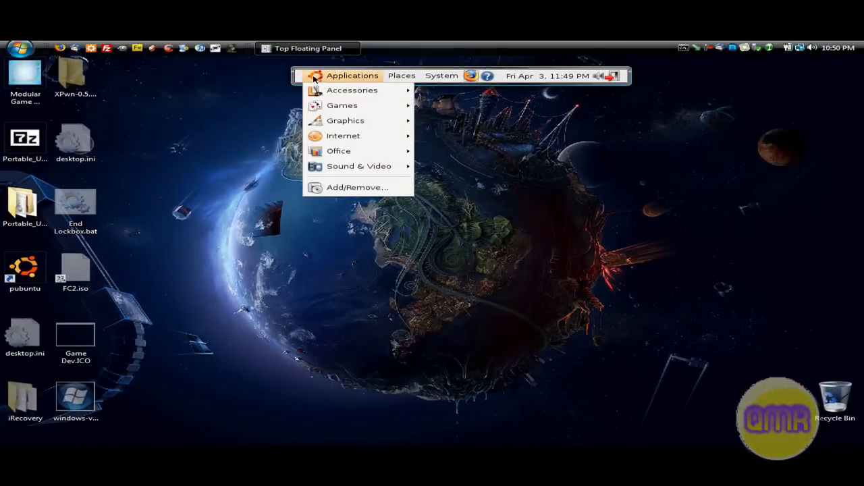
mouse_move(403, 76)
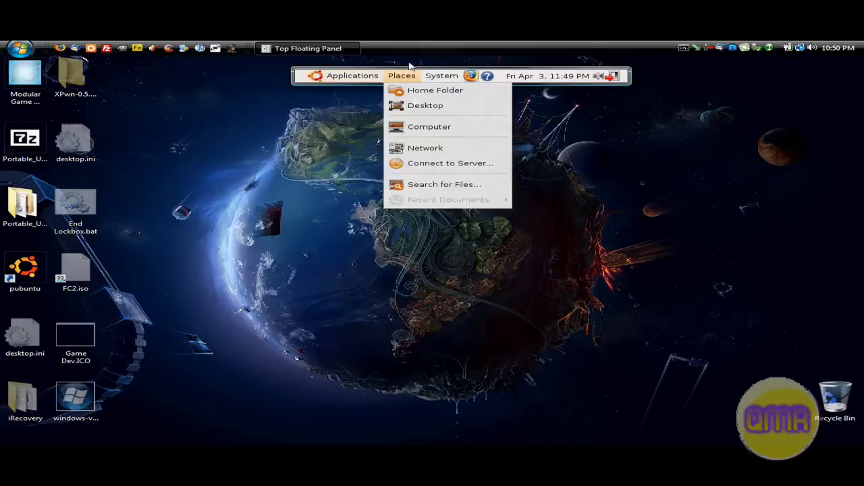
click(422, 129)
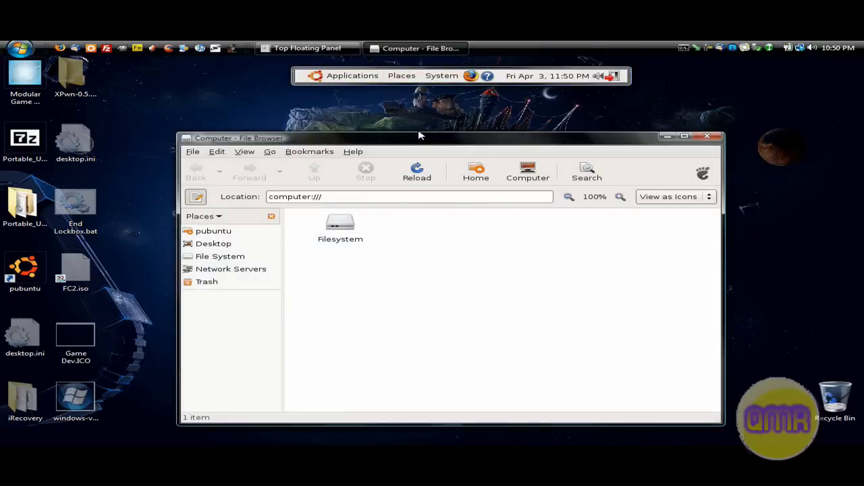
double_click(346, 222)
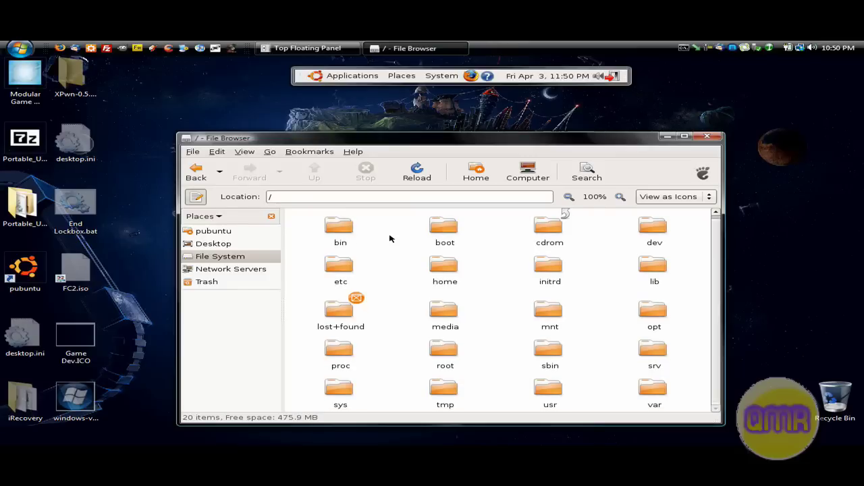
double_click(446, 228)
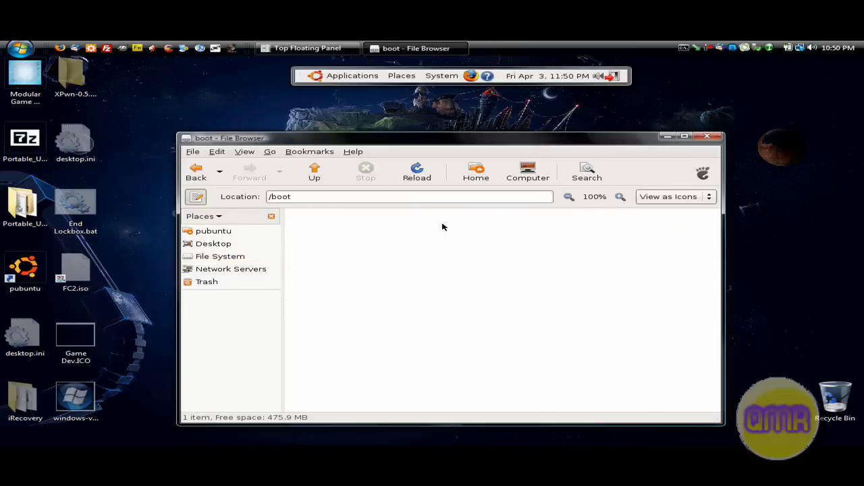
click(196, 170)
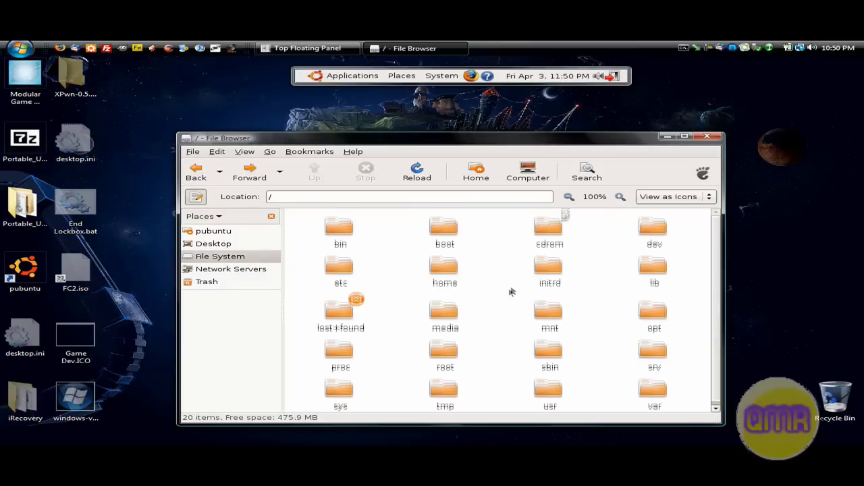
click(195, 171)
click(707, 136)
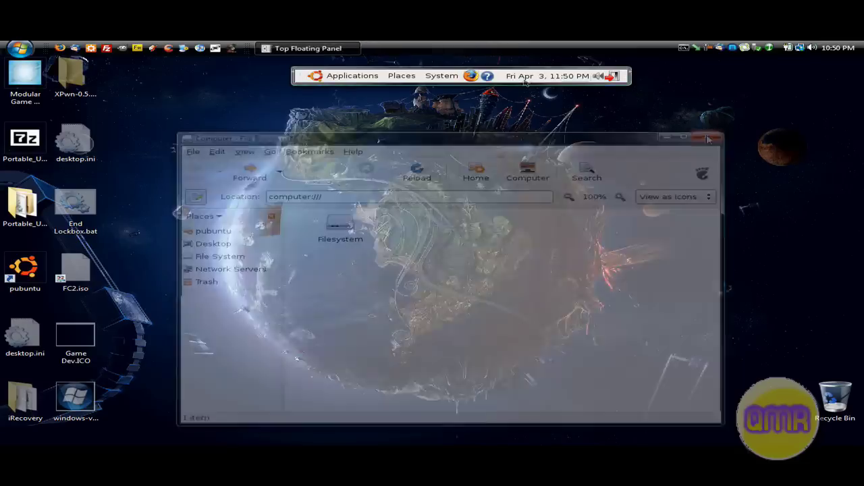
Bring up the Portable Ubuntu console and close it to shut Ubuntu down
click(706, 51)
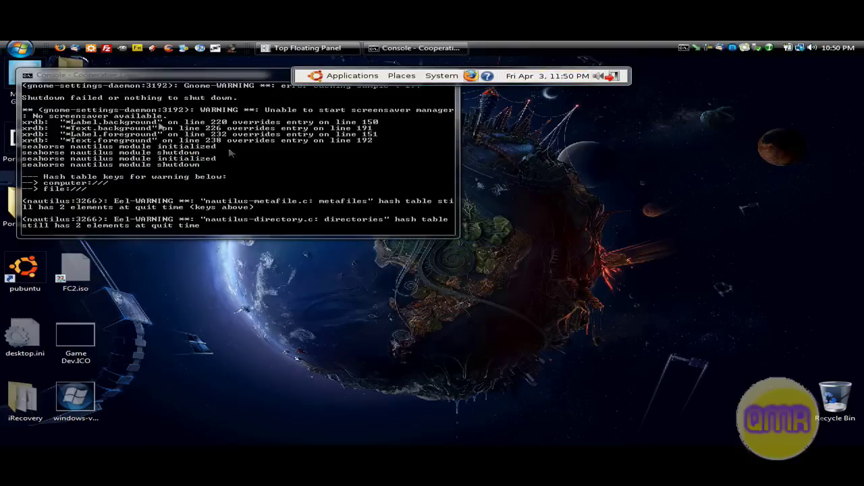
drag(157, 77, 151, 116)
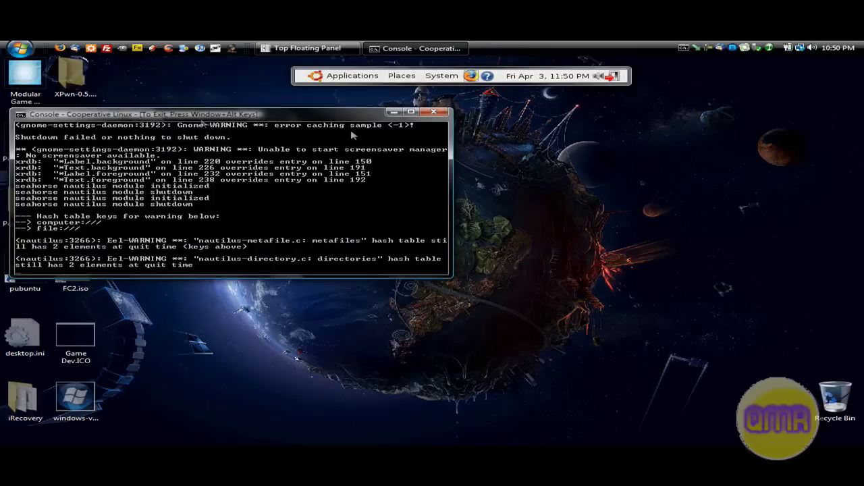
click(432, 114)
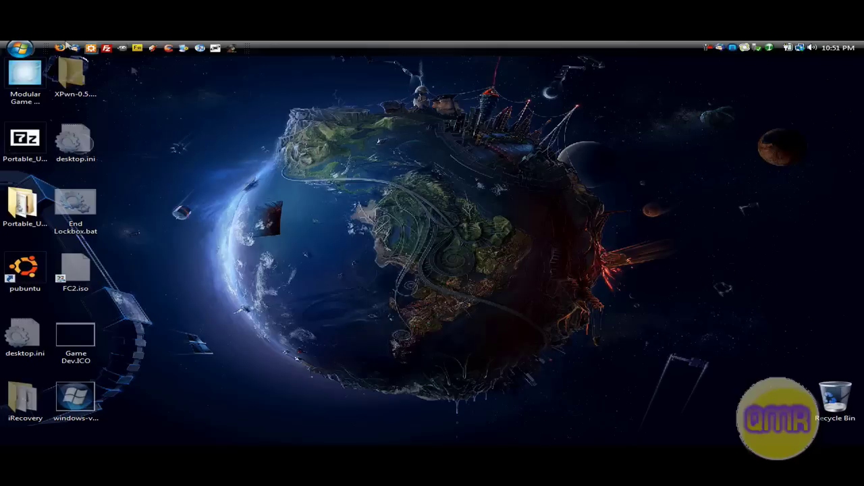
From the home folder, set Folder Options to 'Do not show hidden files and folders' and close Explorer
click(18, 48)
click(249, 102)
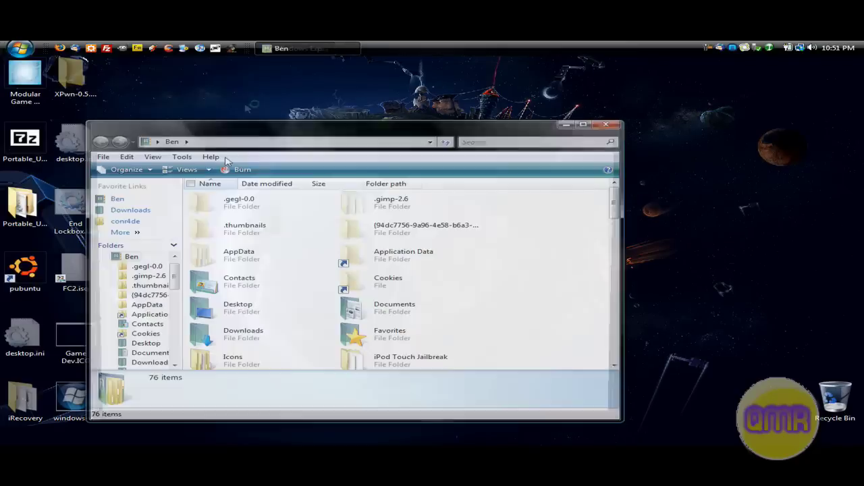
click(182, 156)
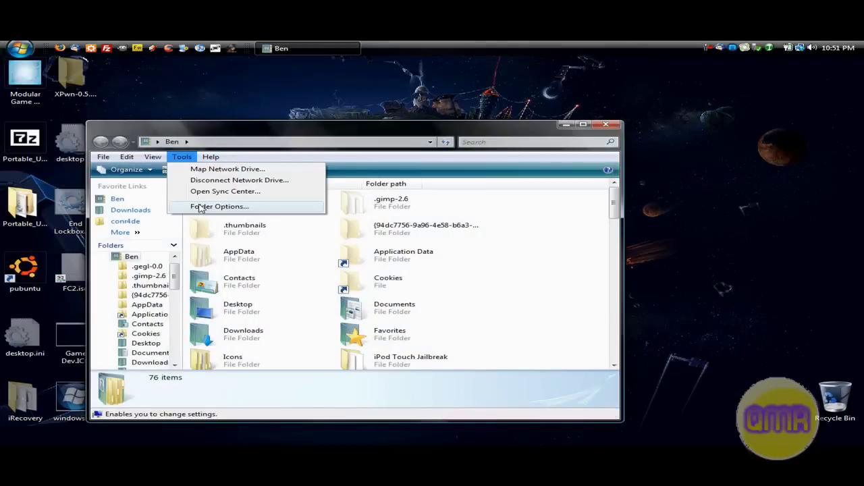
click(199, 207)
click(158, 182)
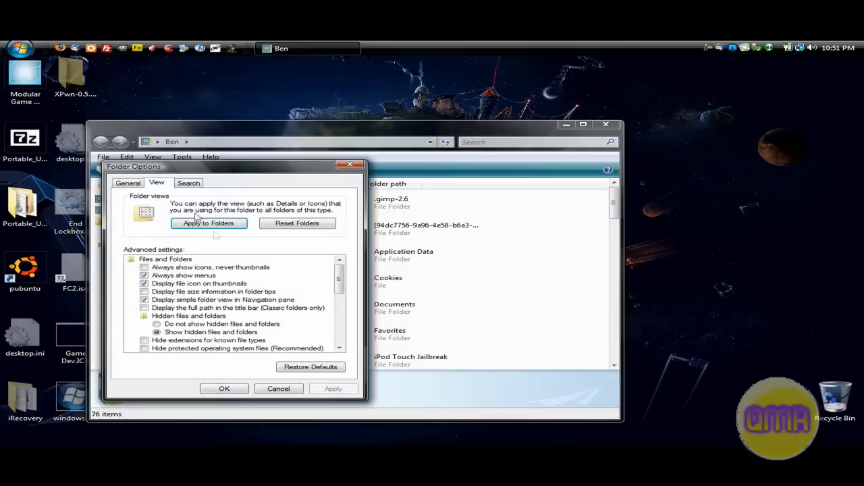
click(173, 325)
click(333, 389)
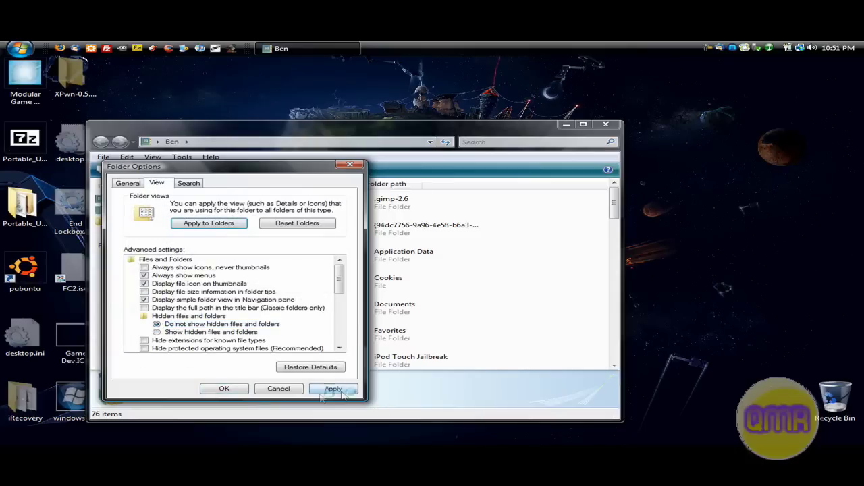
click(224, 389)
click(605, 125)
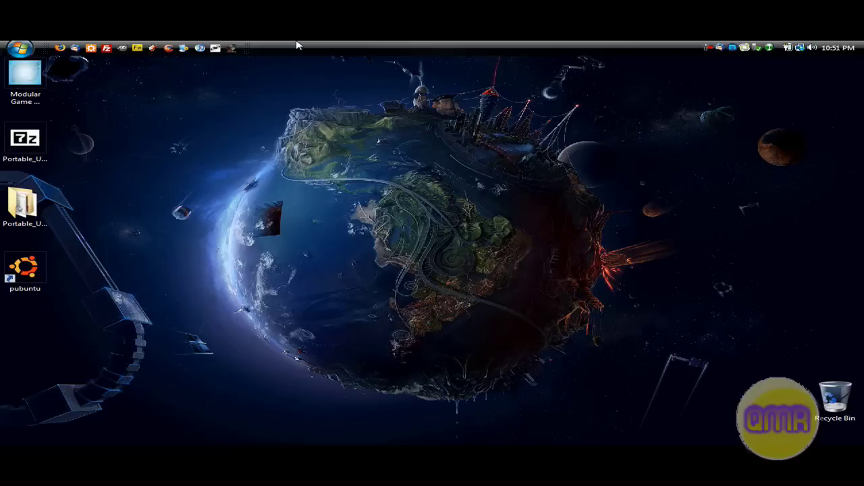